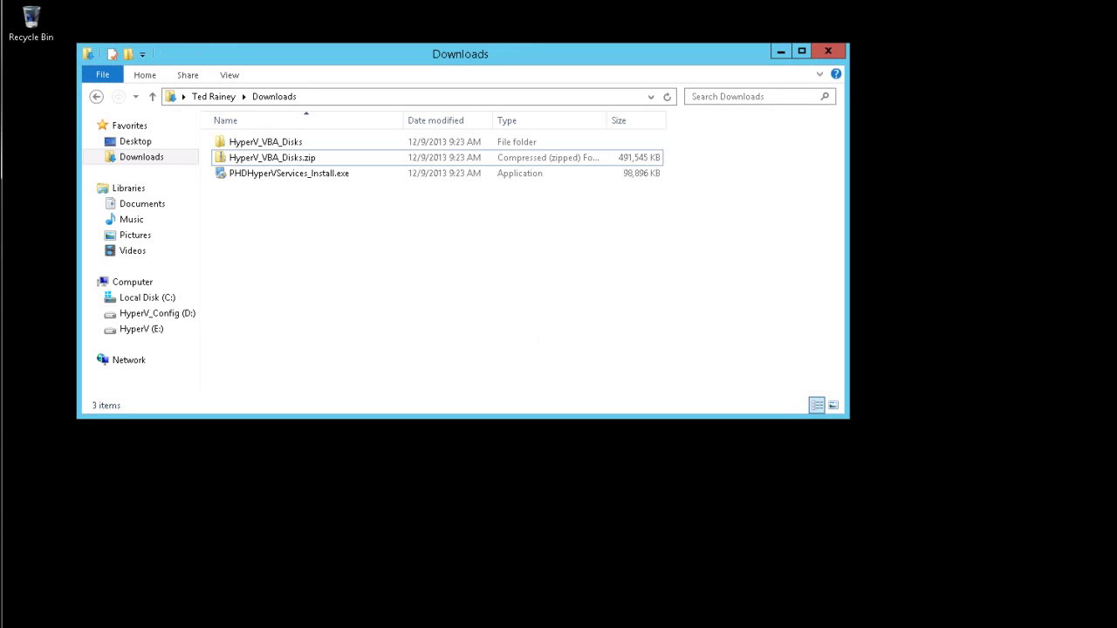
Step: Run PHDHyperVServices_Install.exe with the default installation folder and begin installing prerequisites
left_click(343, 250)
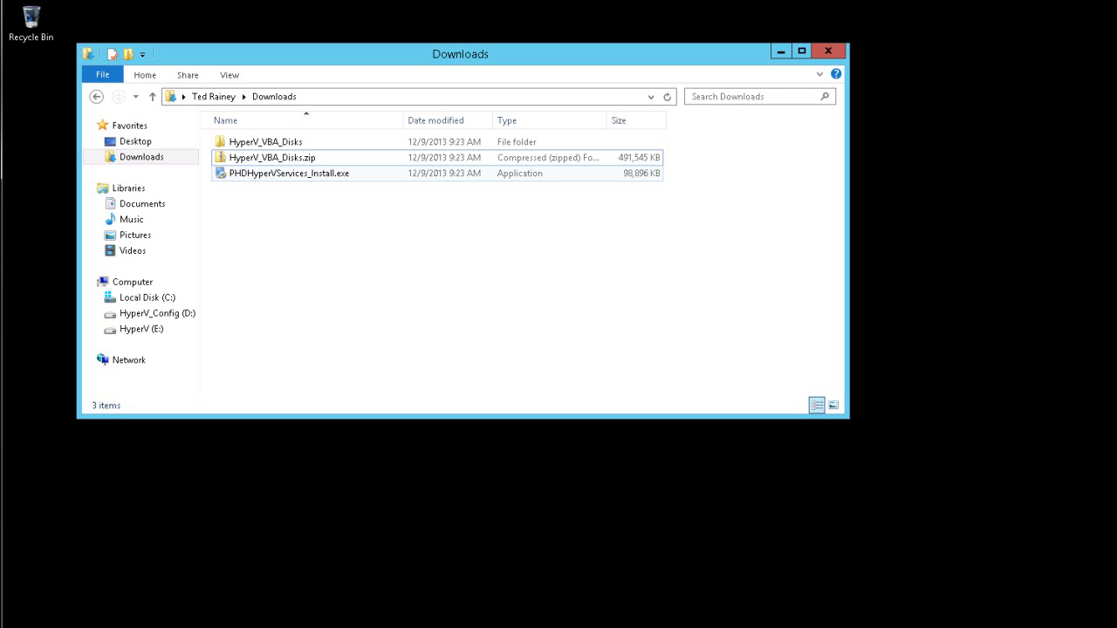
left_click(281, 173)
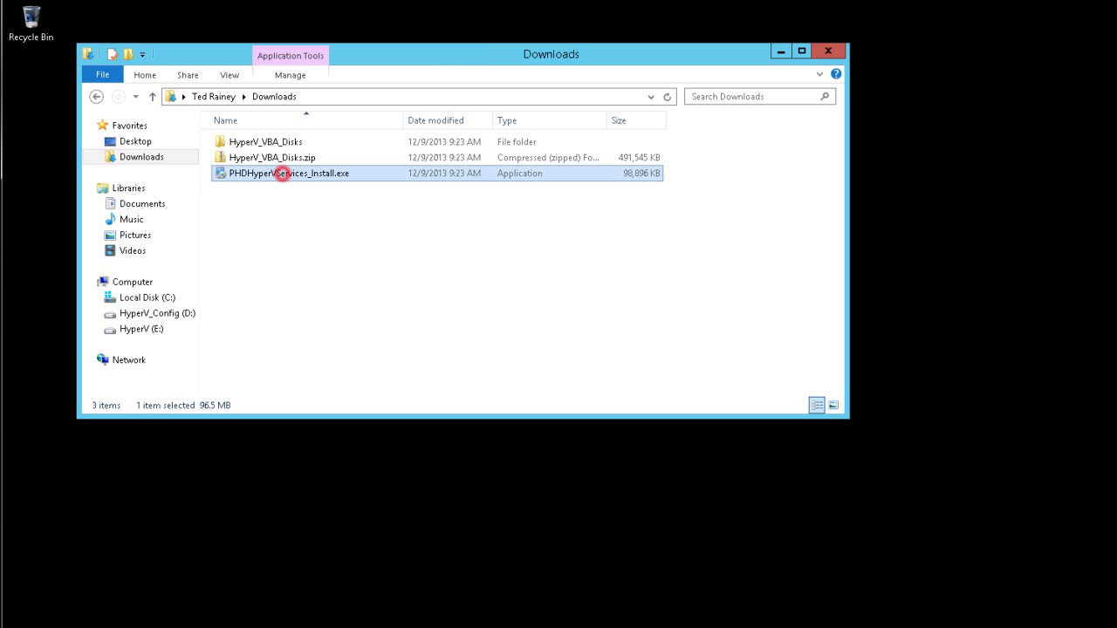
double_click(329, 173)
left_click(688, 410)
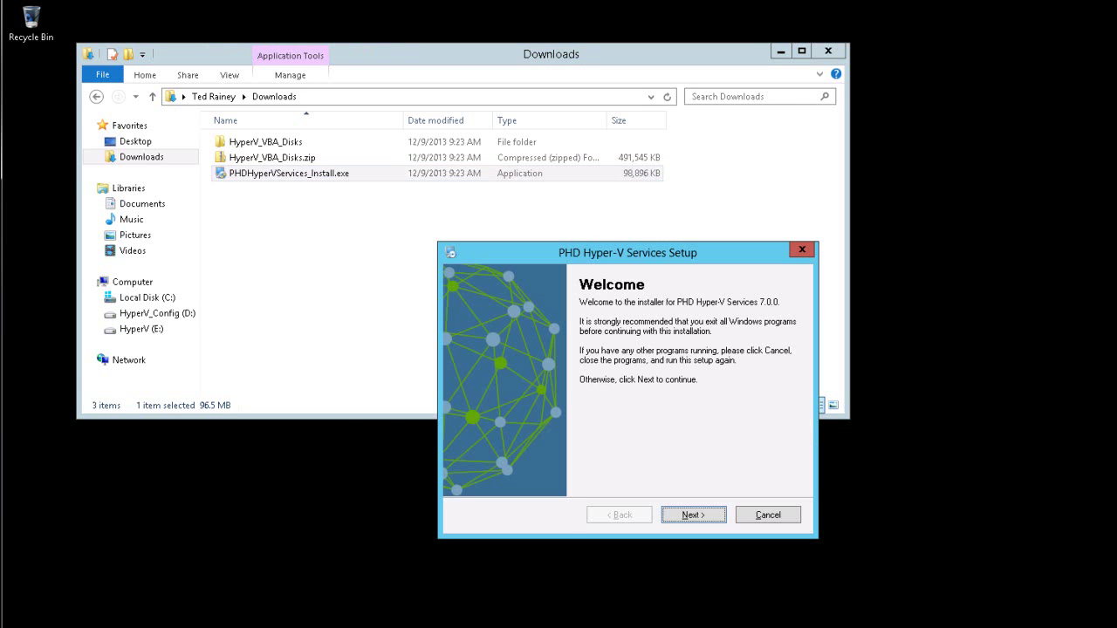
left_click_drag(611, 252, 489, 149)
left_click(572, 411)
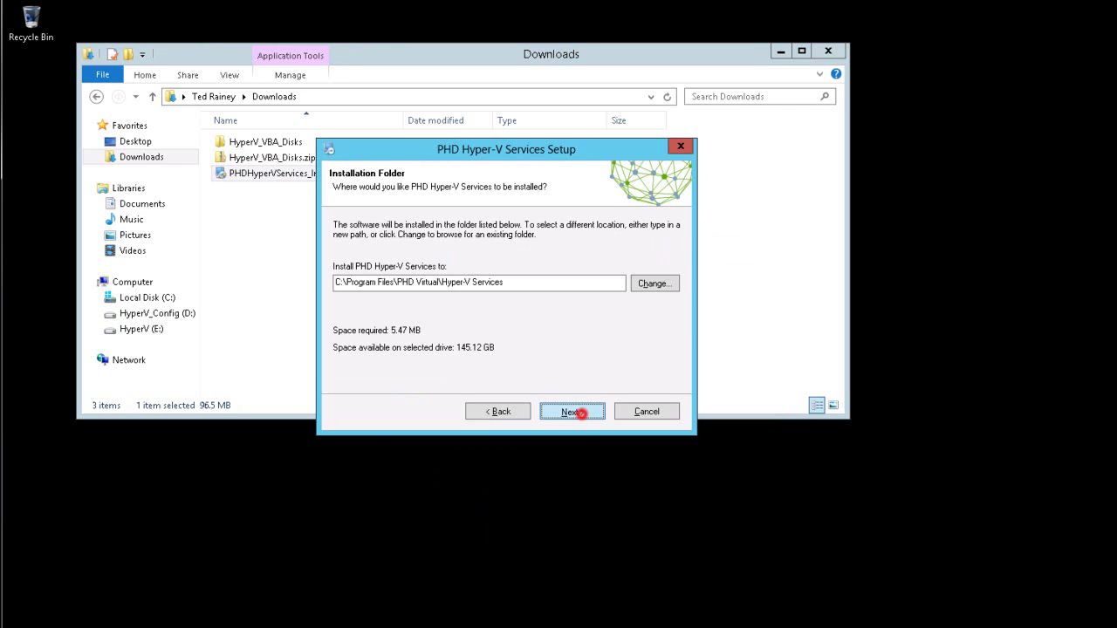
left_click(581, 414)
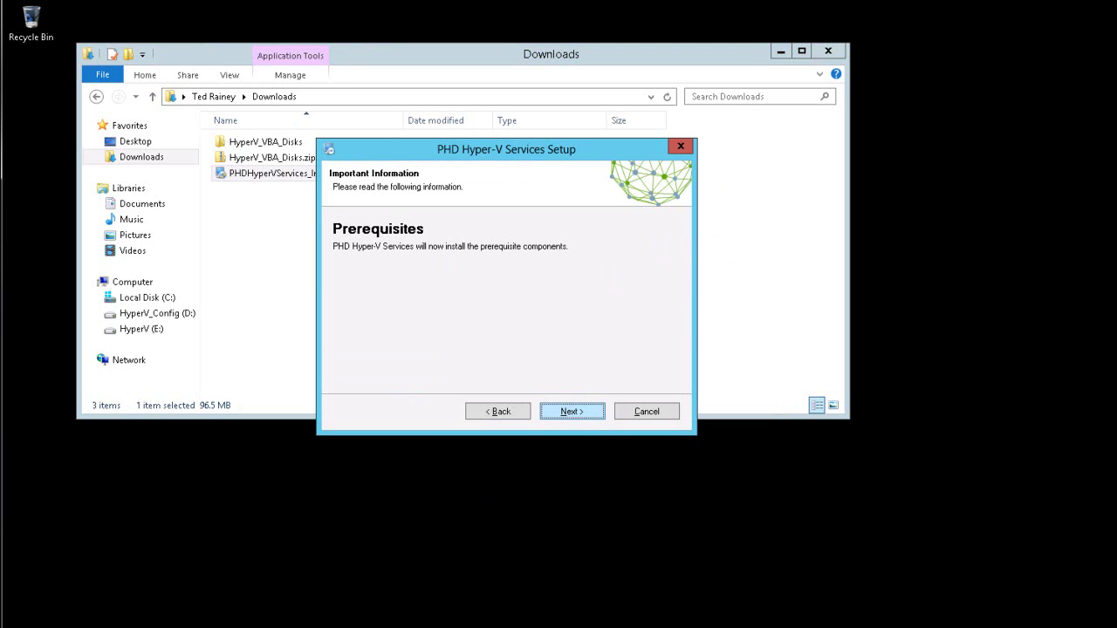
left_click(578, 411)
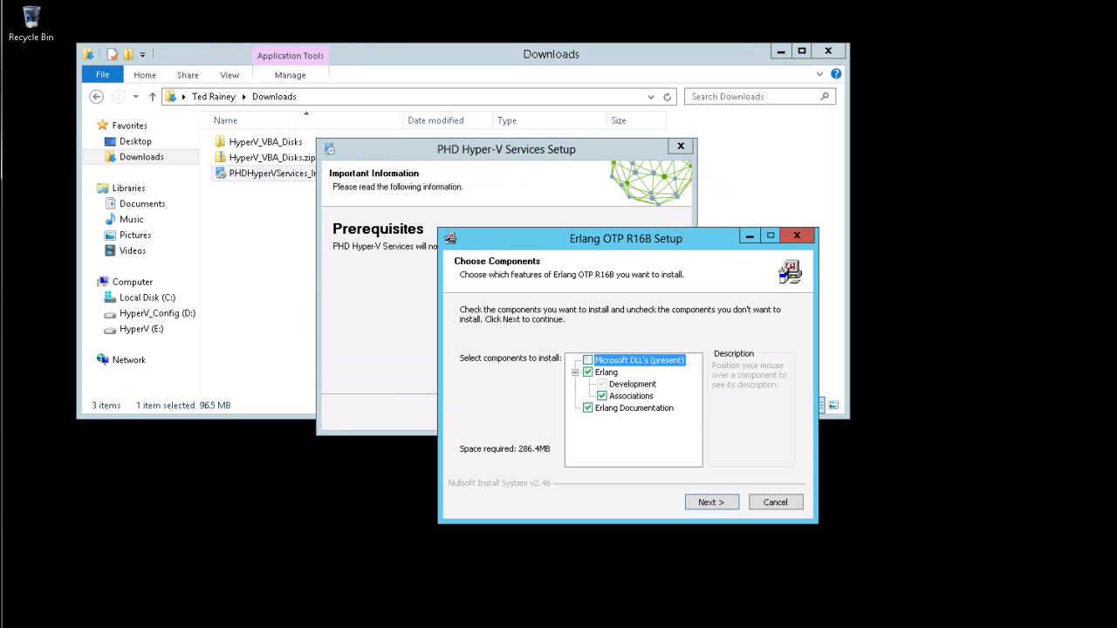
Step: Install Erlang OTP R16B with its default components and install location
left_click_drag(642, 242, 521, 151)
left_click(610, 411)
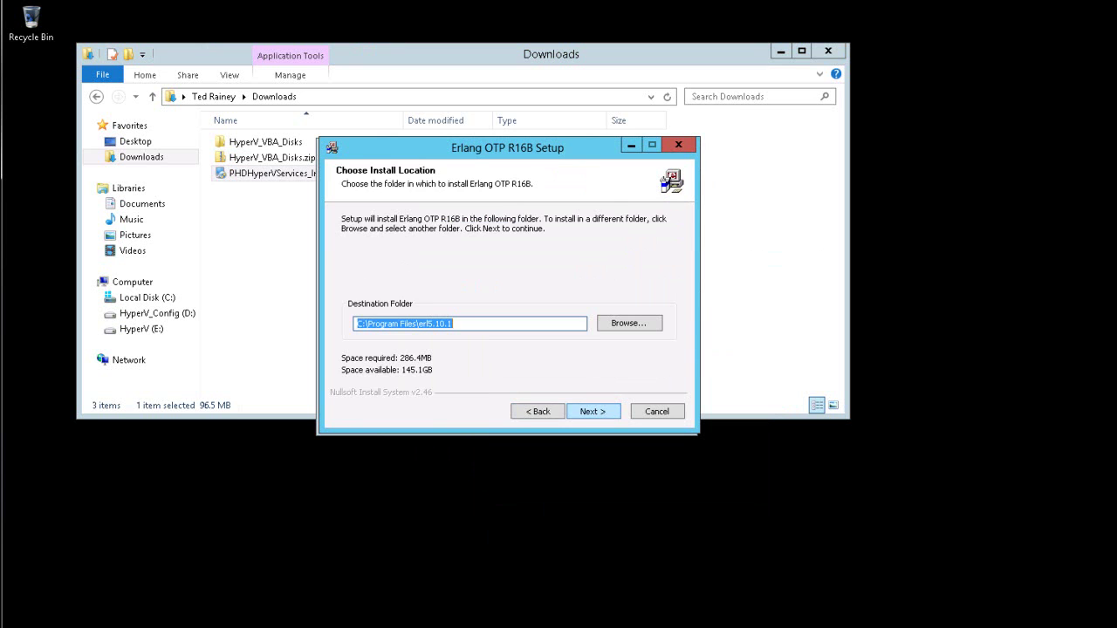
left_click(611, 411)
left_click(611, 411)
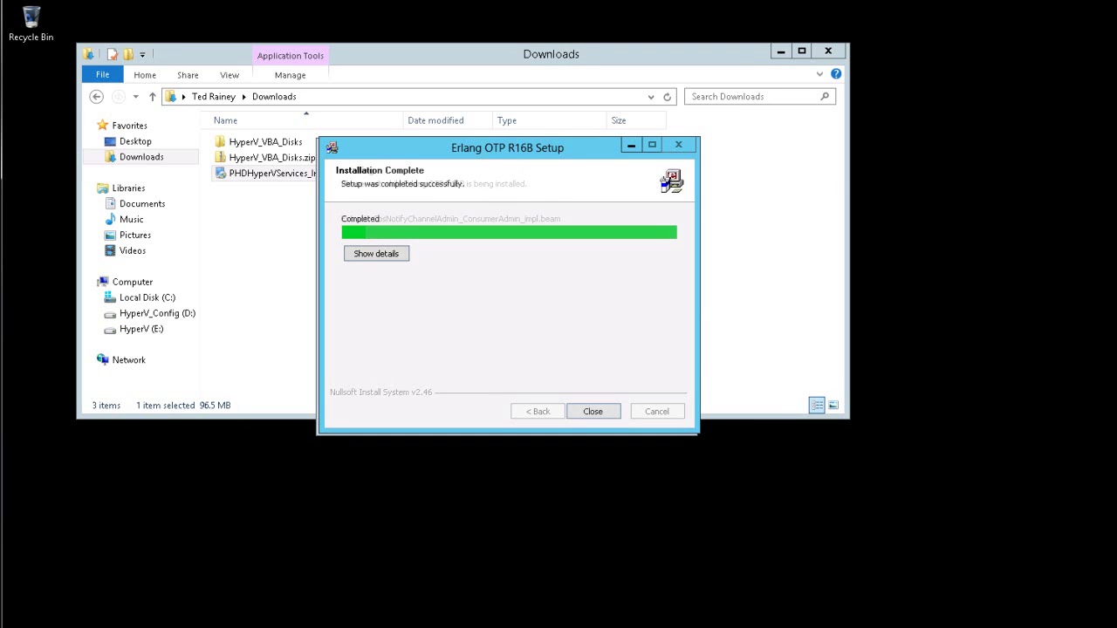
left_click(586, 408)
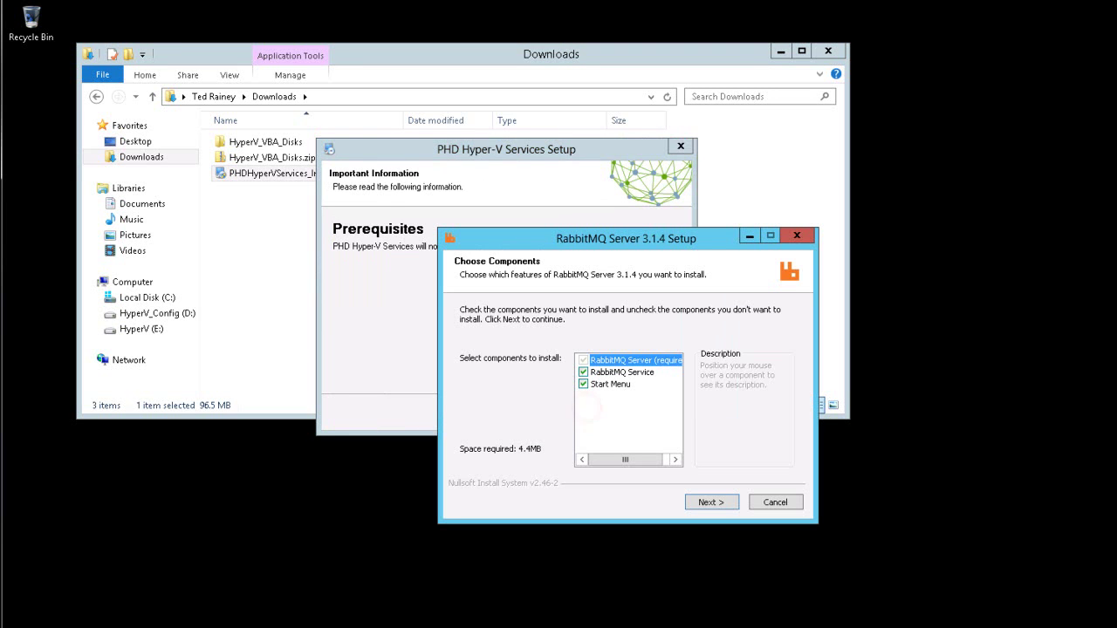
Step: Install RabbitMQ Server 3.1.4 with its default components
left_click_drag(676, 242, 563, 154)
left_click(616, 414)
left_click(614, 413)
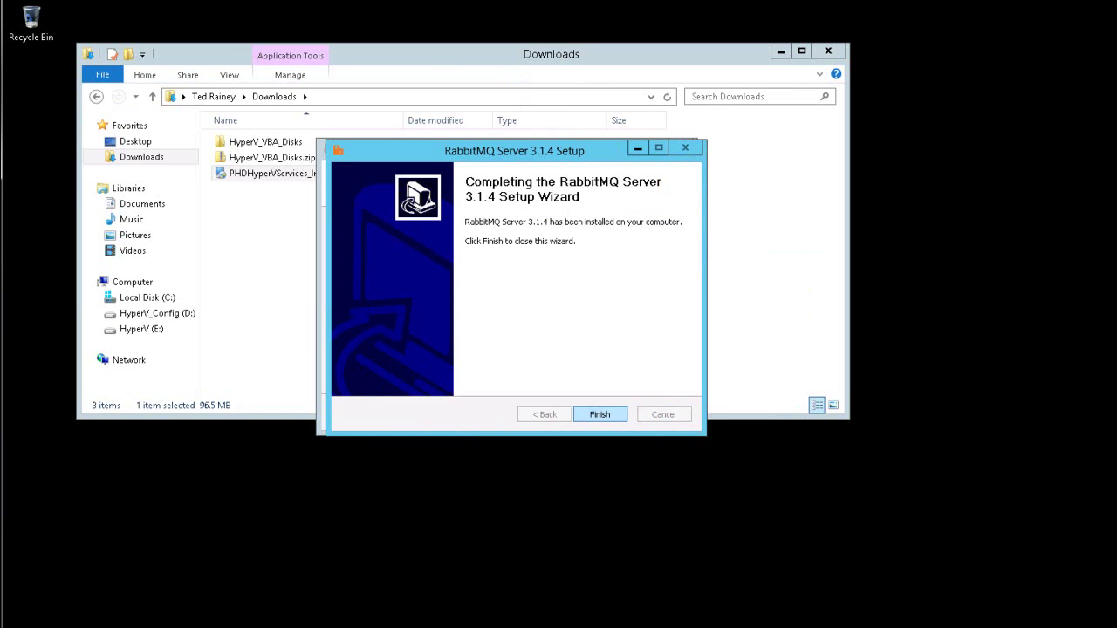
left_click(616, 408)
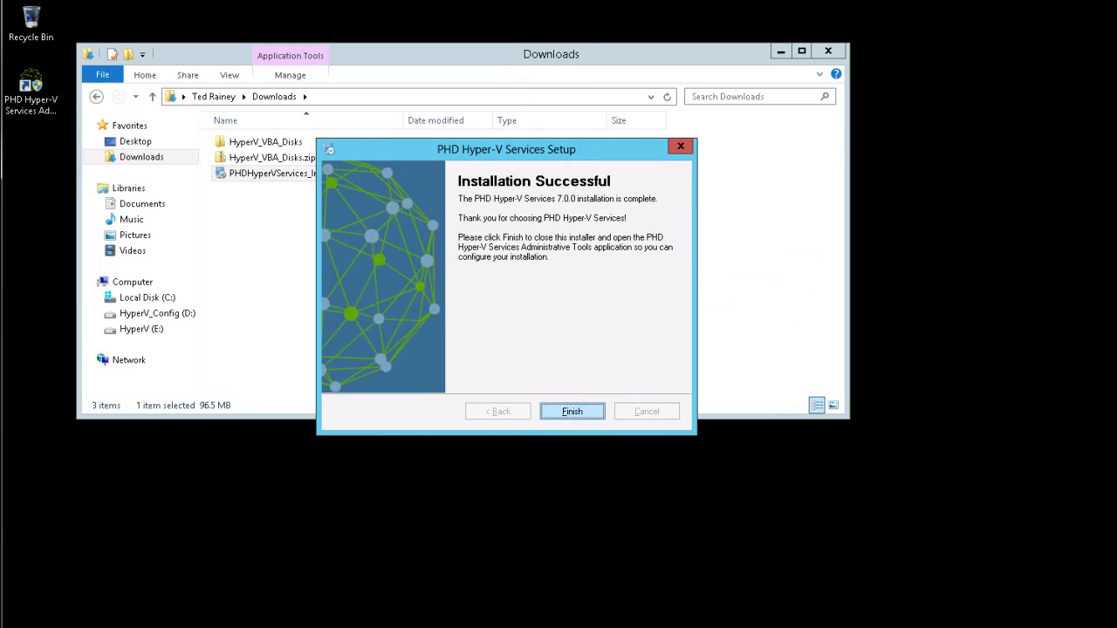
Step: Finish the installation and enter the PHD user name and password in the service configuration
left_click(589, 411)
left_click_drag(743, 238, 580, 114)
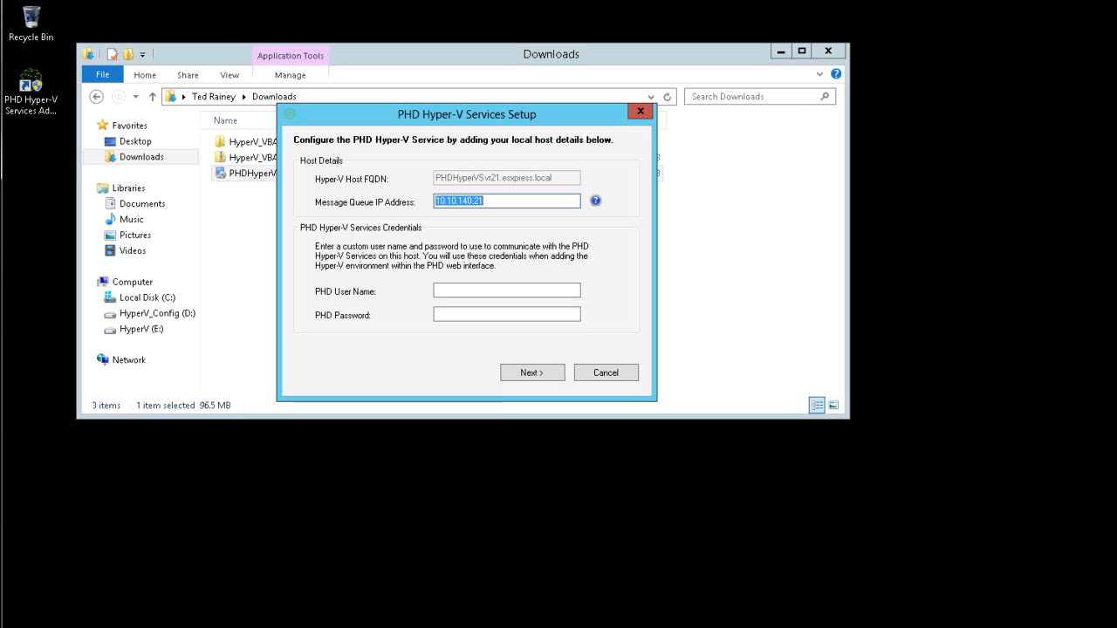
left_click(499, 291)
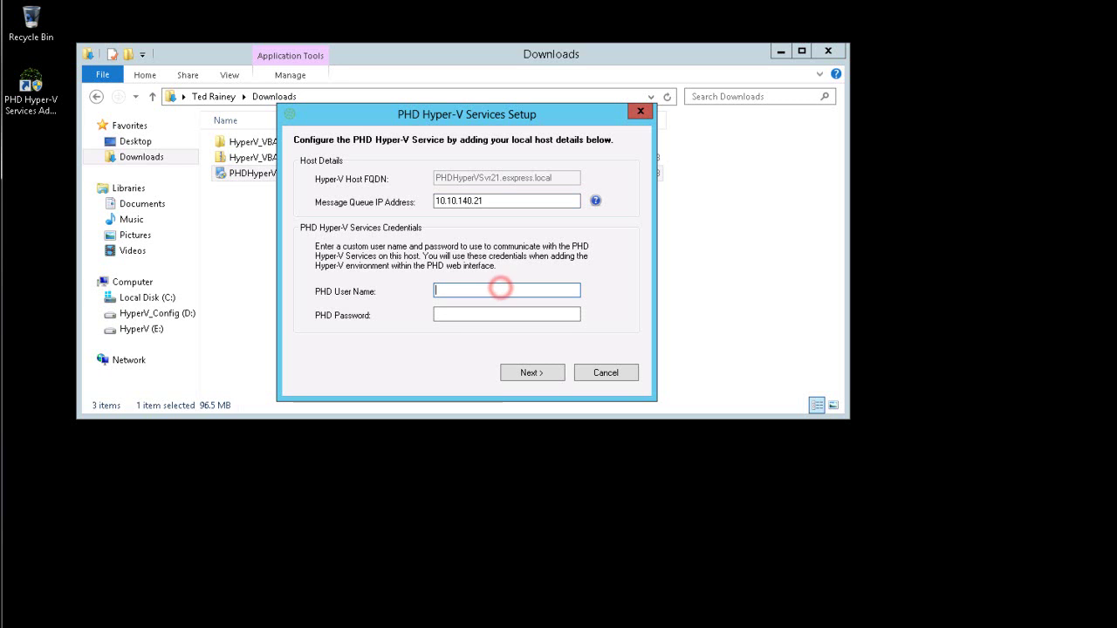
type("phddemo")
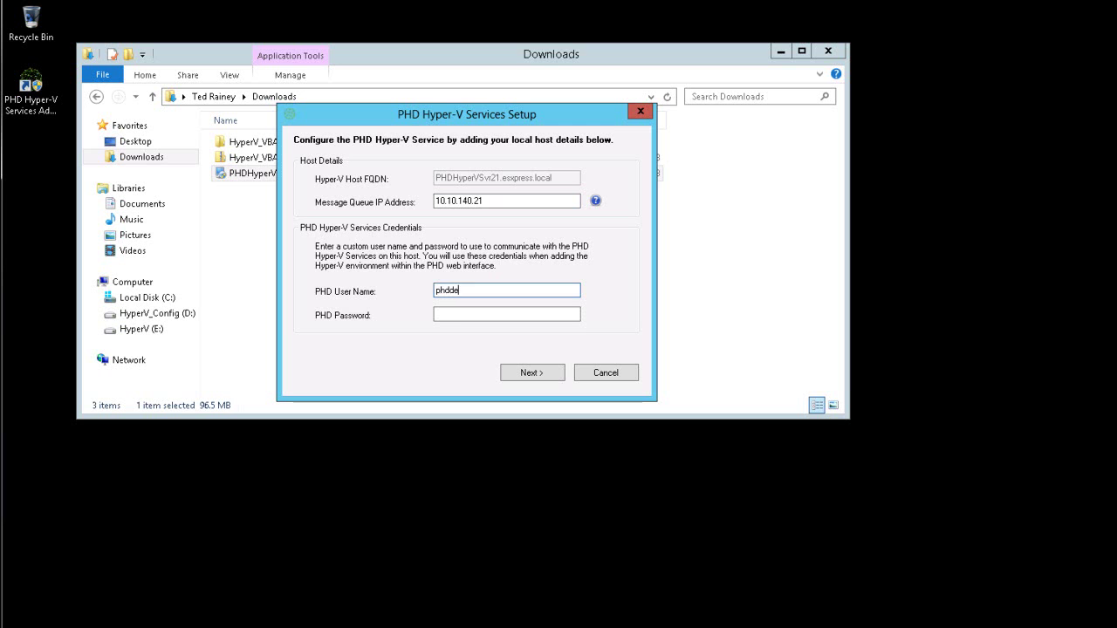
key("Tab")
type("*******")
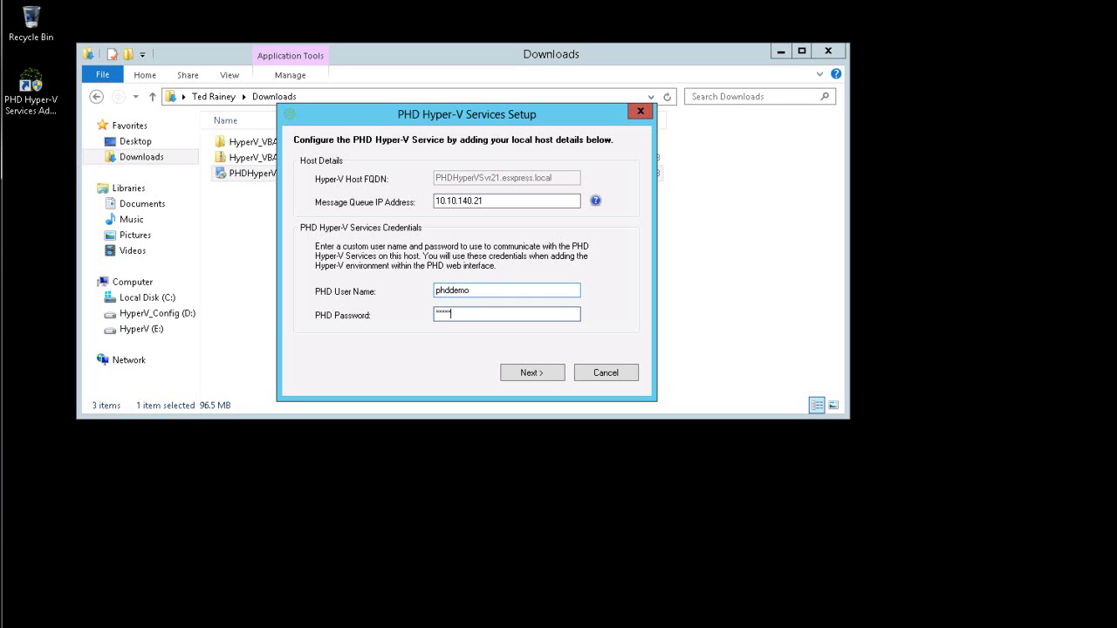
type("*")
Step: Submit the host details and choose Downloads\HyperV_VBA_Disks\VBA Disks as the source disk location
left_click(543, 371)
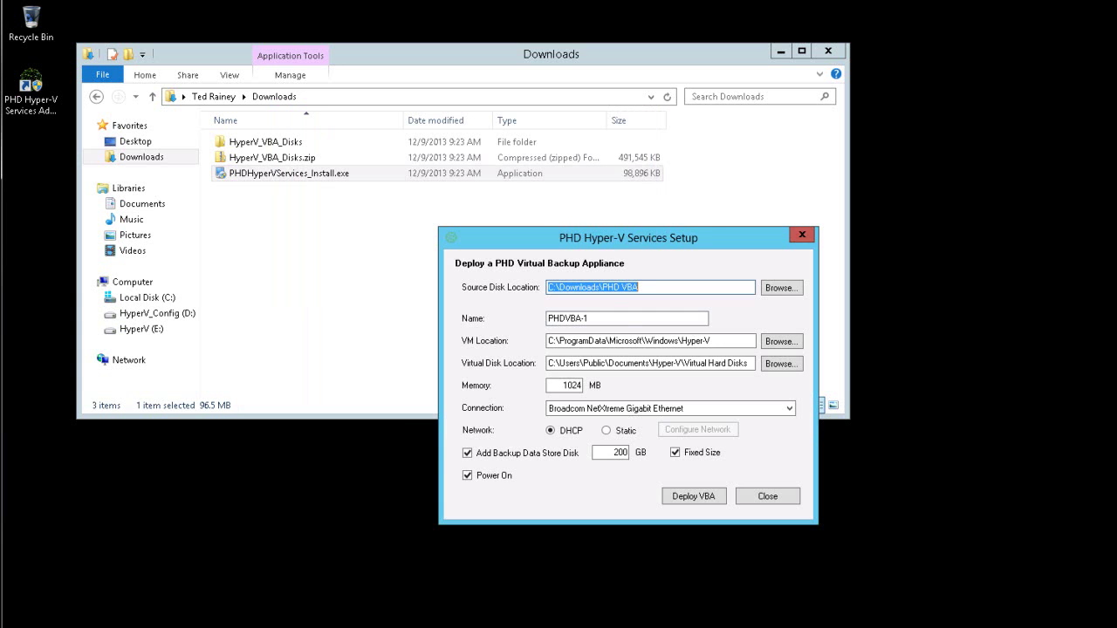
left_click_drag(707, 238, 625, 175)
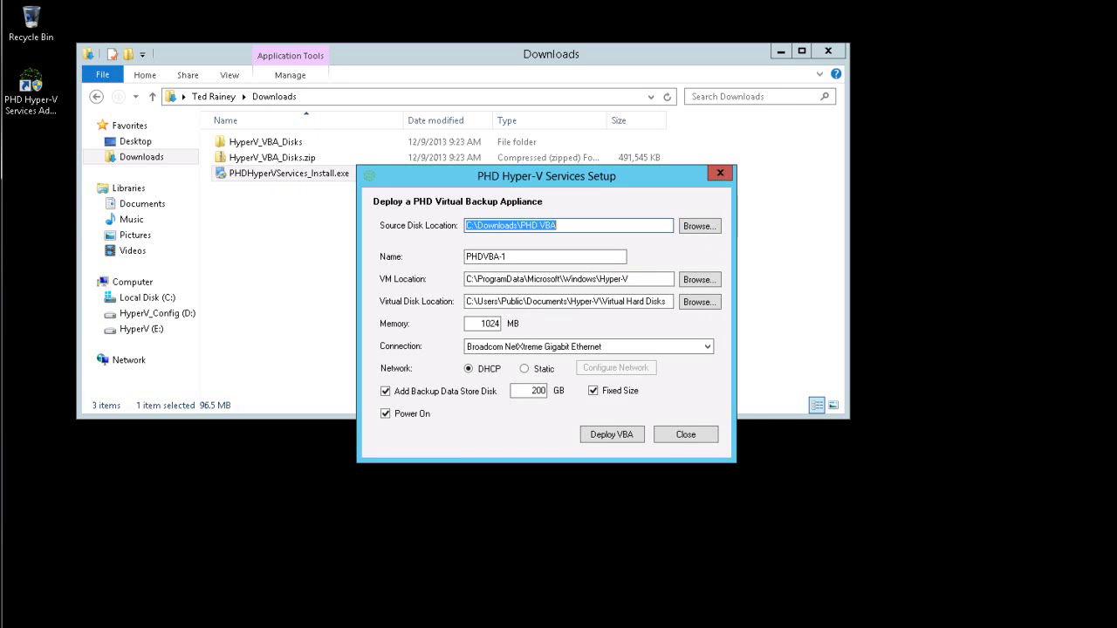
left_click(716, 228)
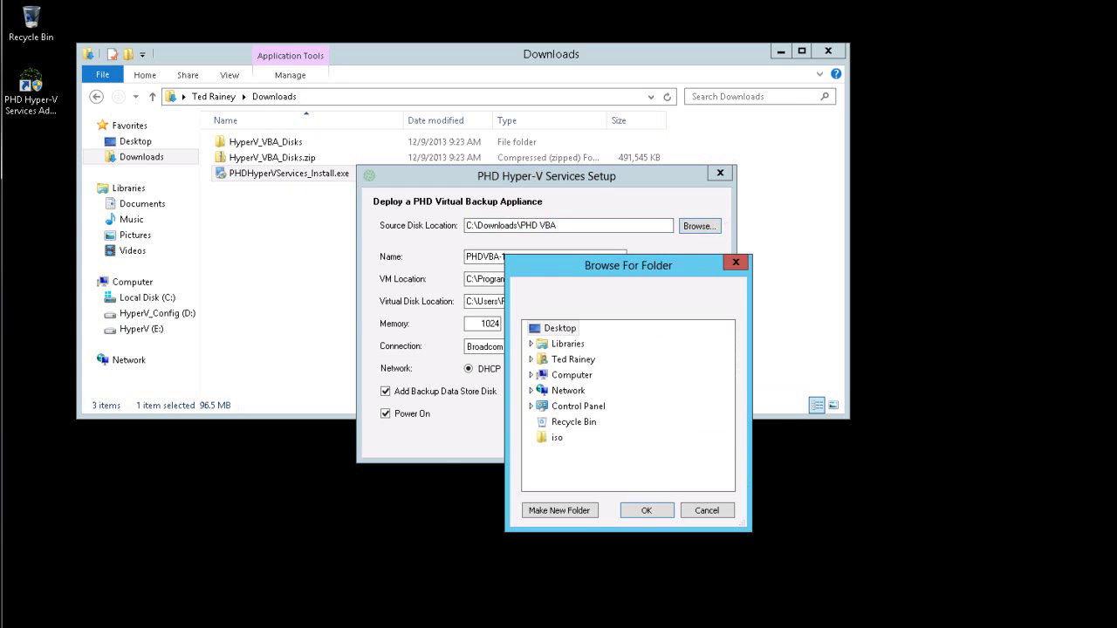
left_click_drag(641, 267, 538, 199)
double_click(469, 293)
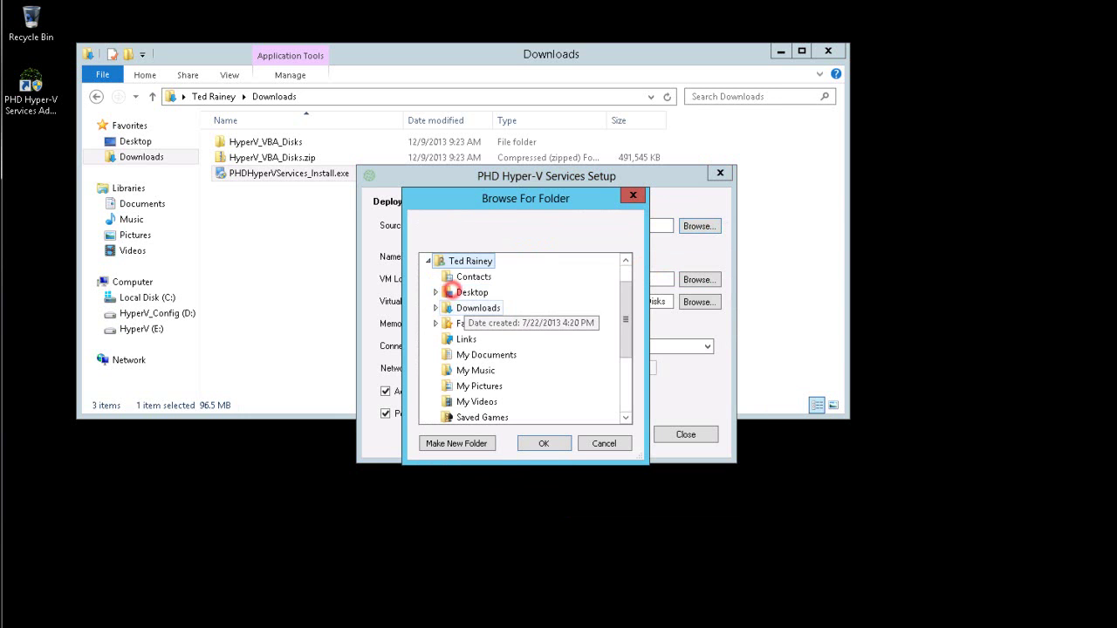
double_click(471, 304)
double_click(486, 355)
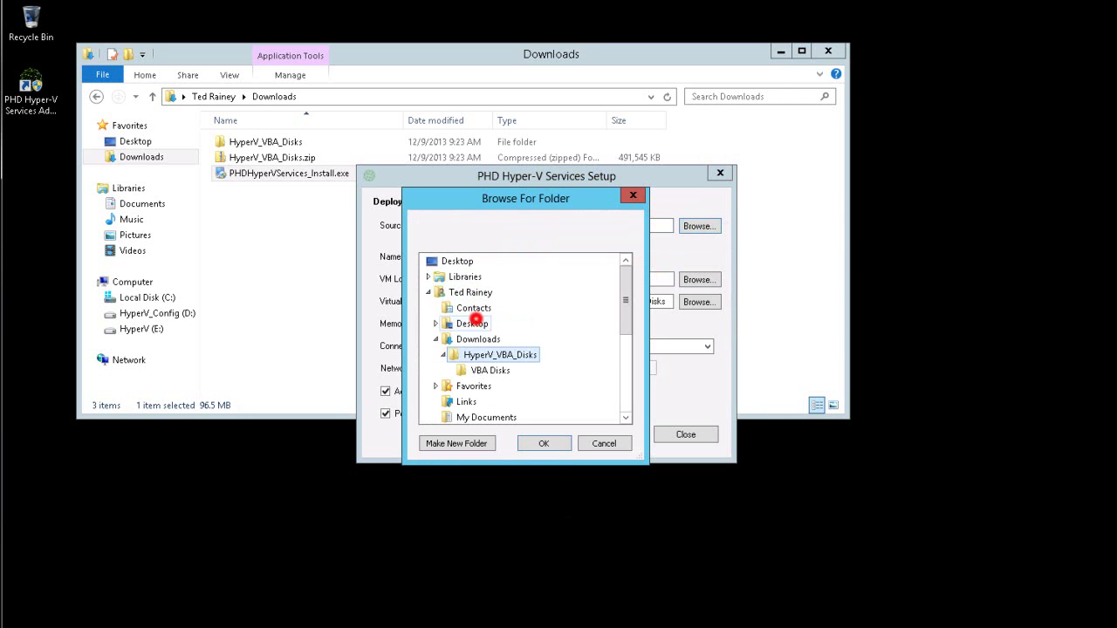
left_click(486, 370)
left_click(534, 441)
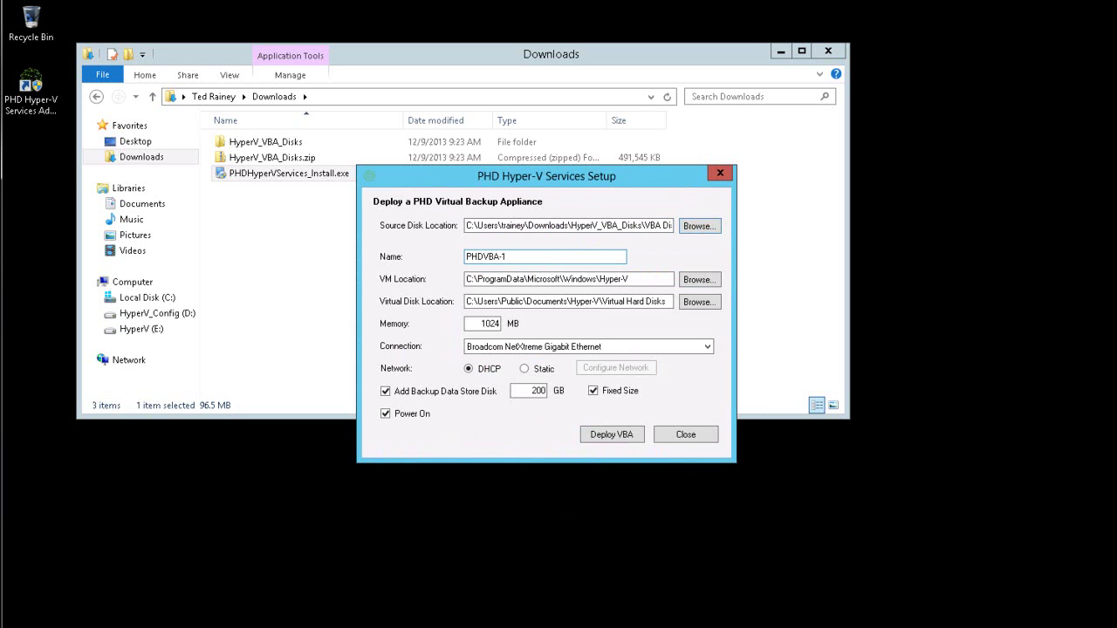
Step: Rename the appliance to PHDVBA-Demo, keeping the Broadcom NetXtreme Gigabit Ethernet connection
left_click(511, 256)
key("BackSpace")
type("Demo")
left_click(708, 343)
left_click(708, 343)
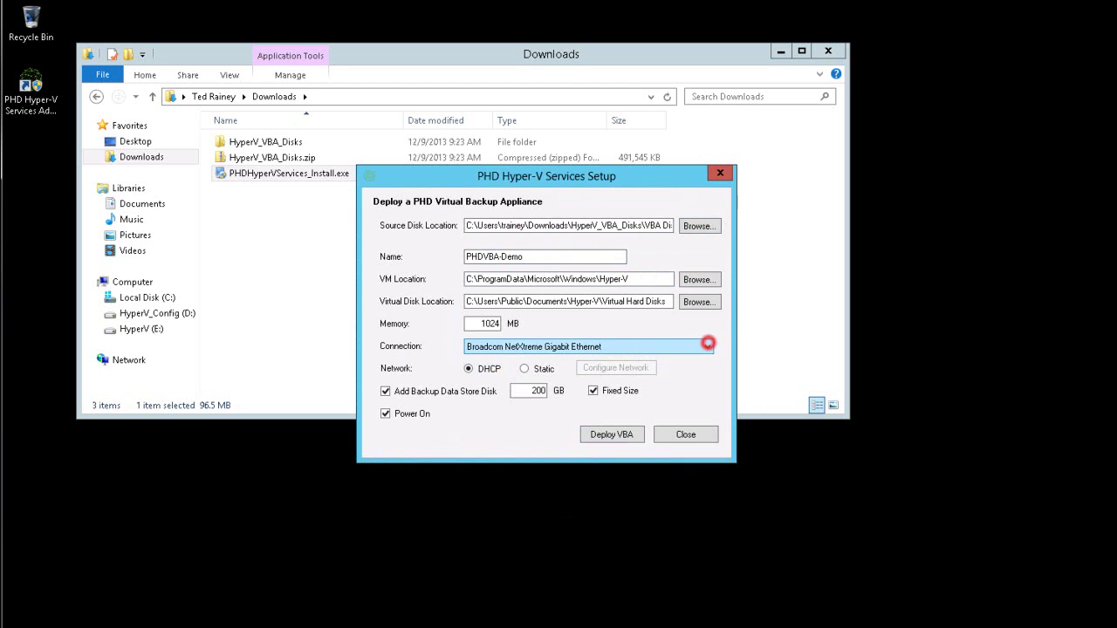
key("Tab")
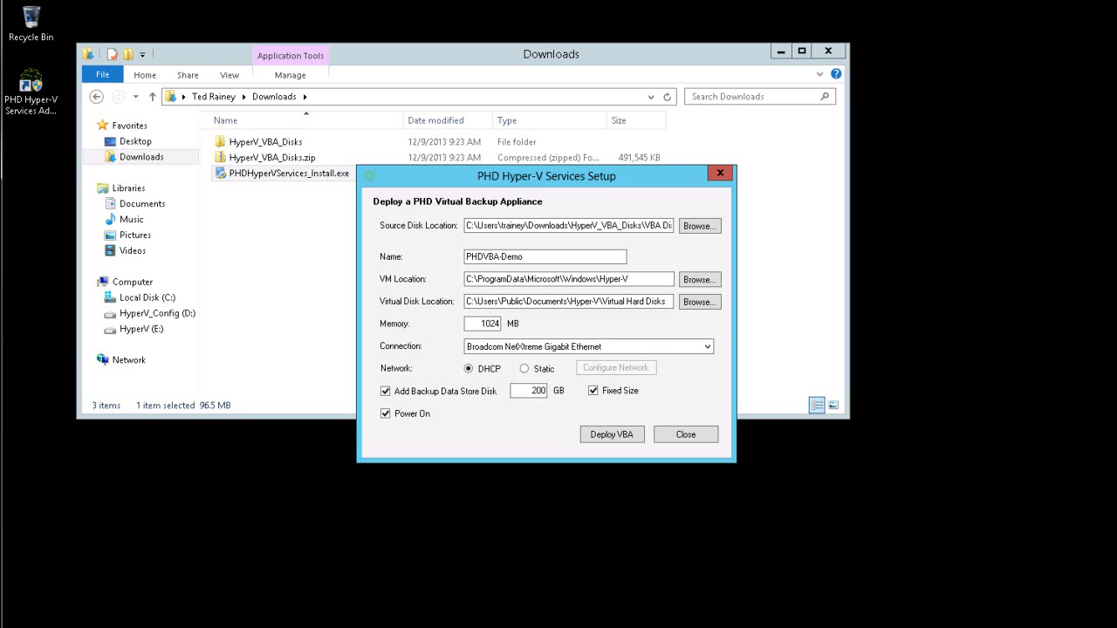
Step: Use static networking and a 25 GB non-fixed-size data store disk, then deploy the VBA
left_click(523, 368)
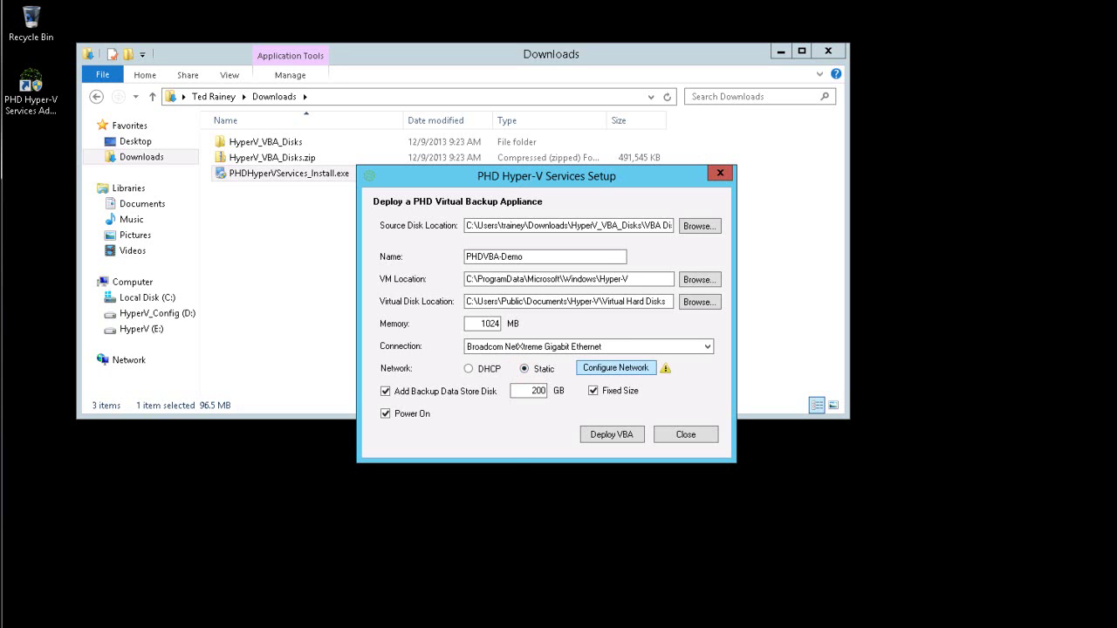
left_click(637, 369)
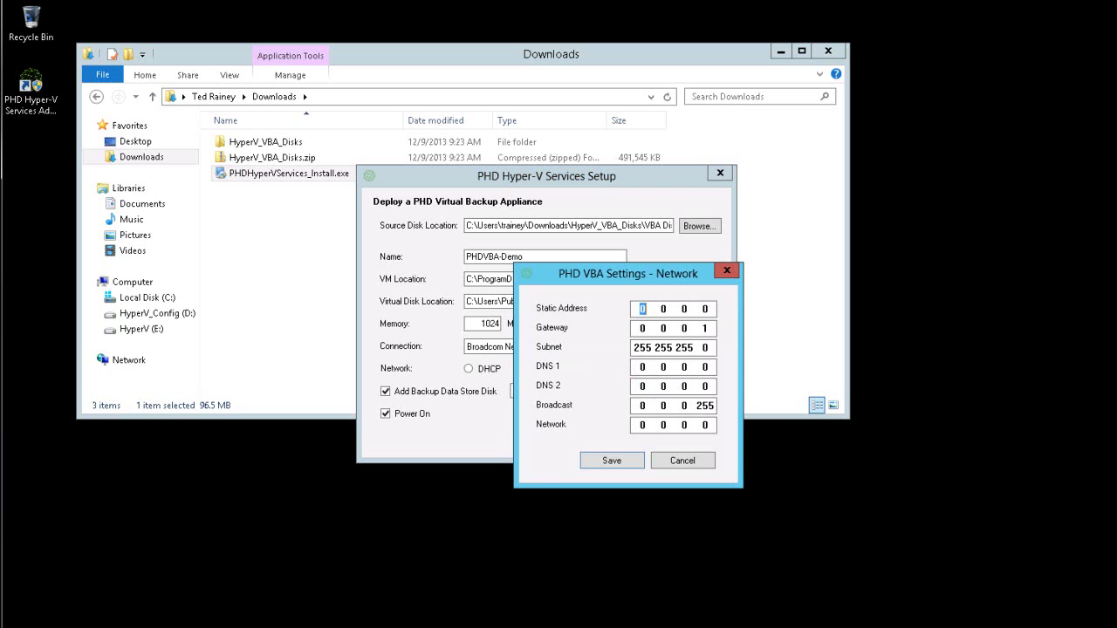
left_click(690, 461)
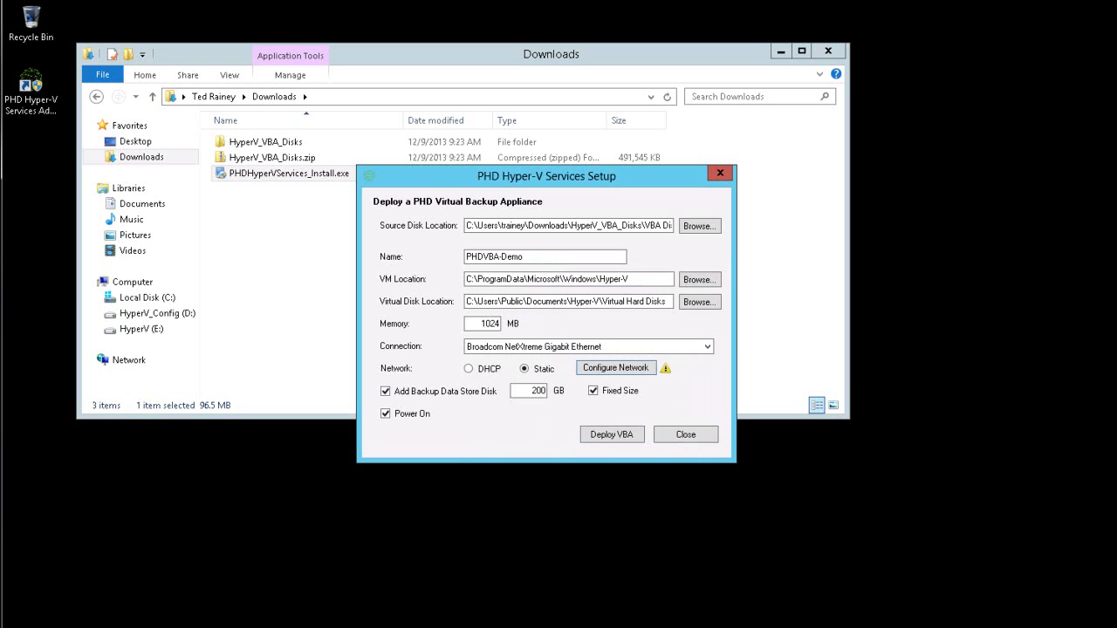
double_click(539, 391)
type("25")
left_click(592, 391)
left_click(616, 434)
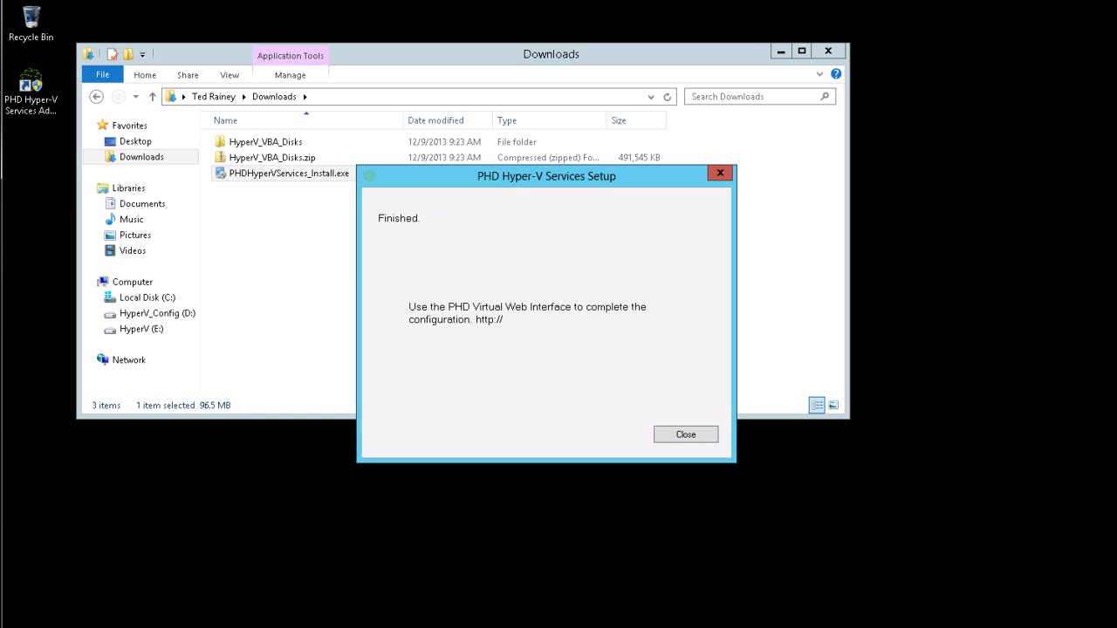
left_click(699, 431)
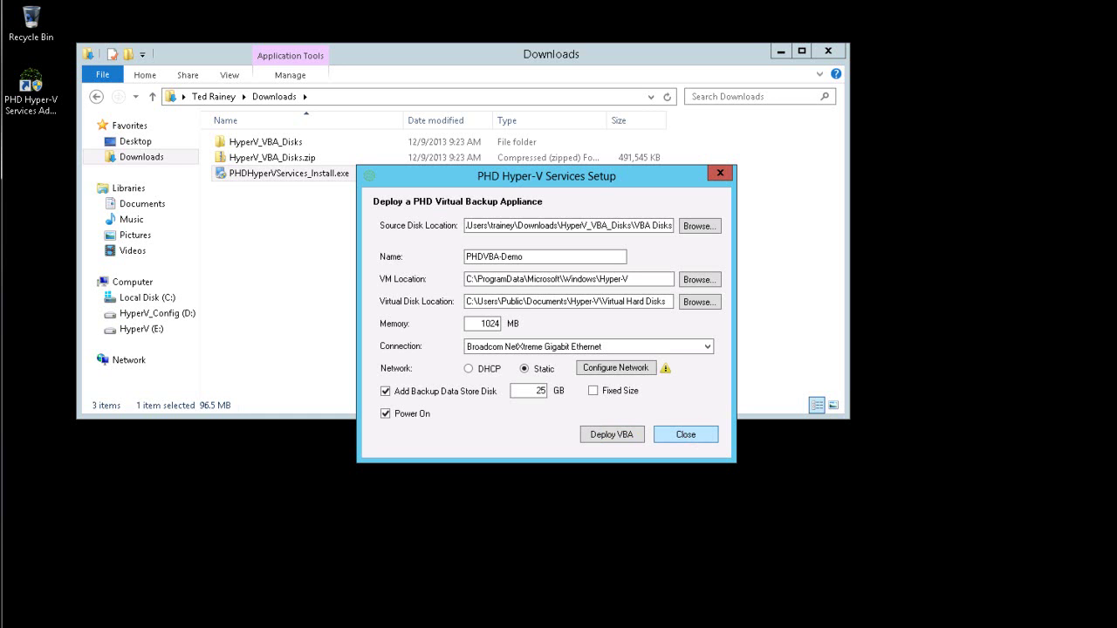
Step: In Hyper-V Manager, enable virtual LAN identification on PHDVBA-Demo's network adapter
left_click(698, 436)
key("alt+Tab")
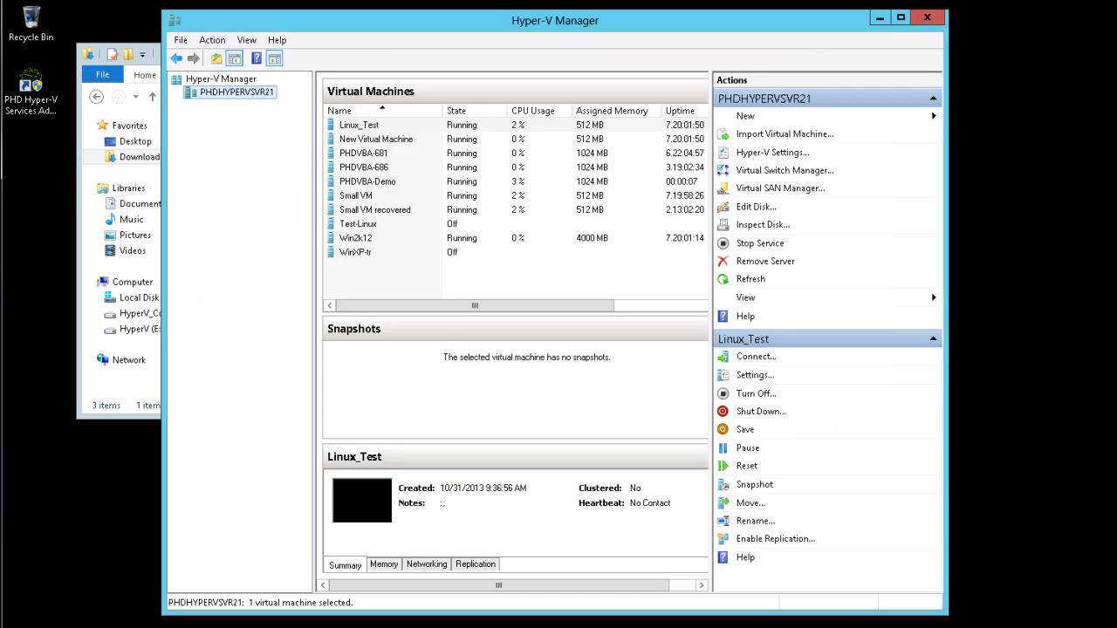
left_click(366, 181)
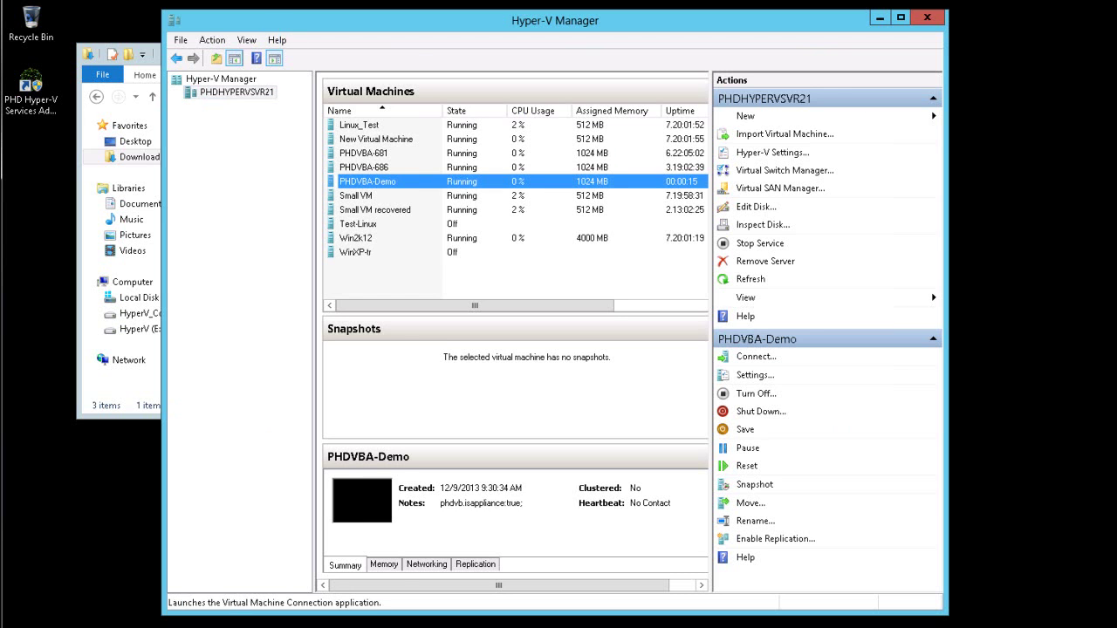
left_click(755, 374)
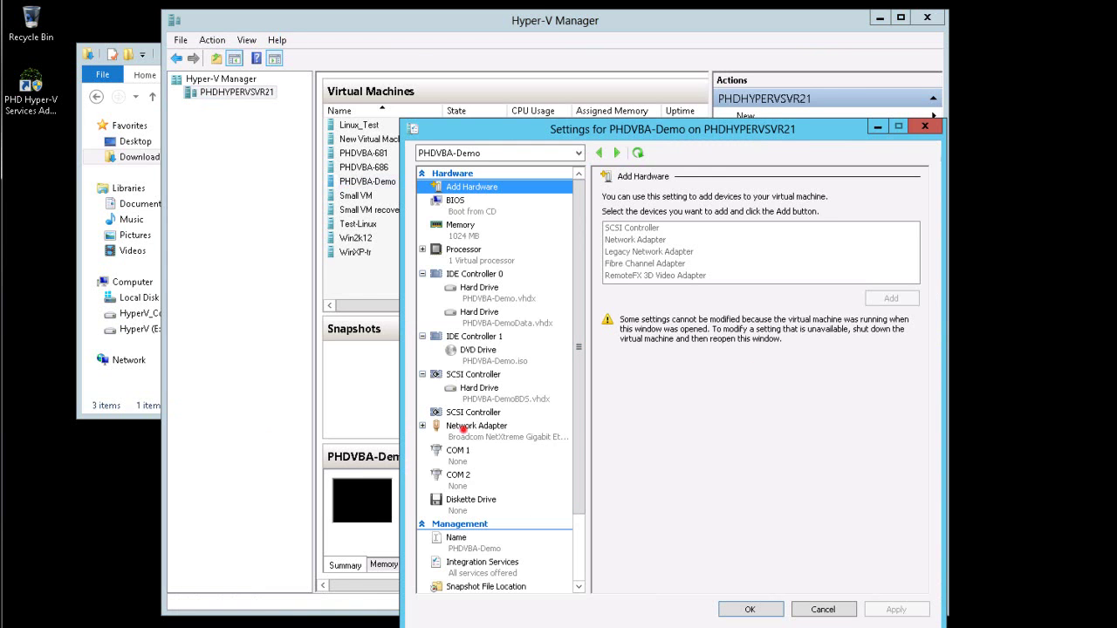
left_click(462, 427)
left_click(617, 259)
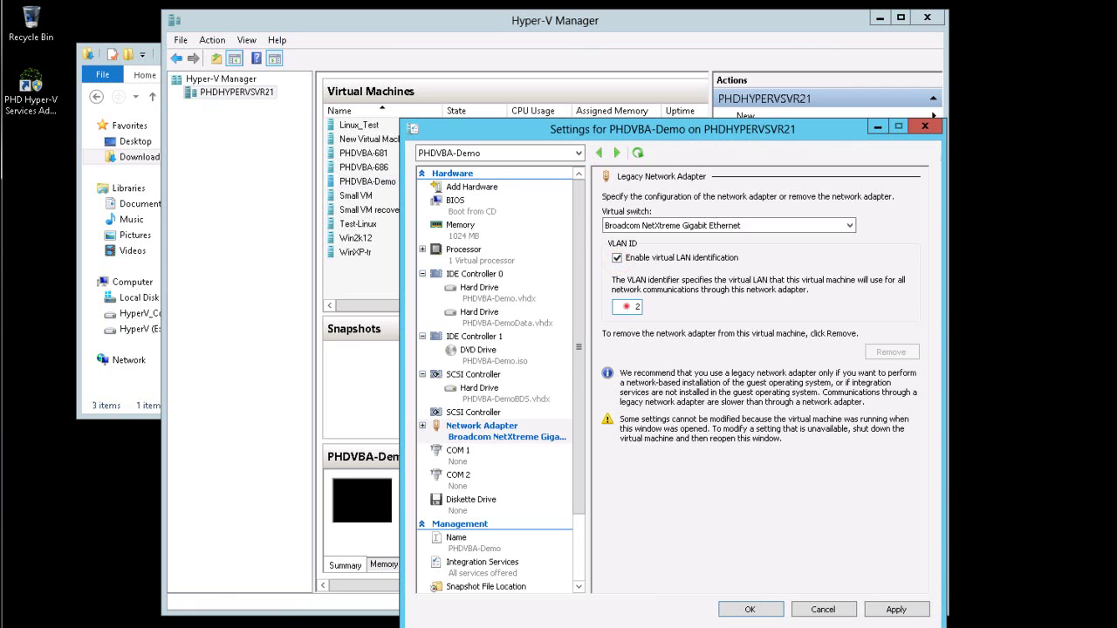
double_click(627, 307)
Step: Save VLAN ID 120 for PHDVBA-Demo and return to the Downloads folder window
type("120")
left_click(750, 609)
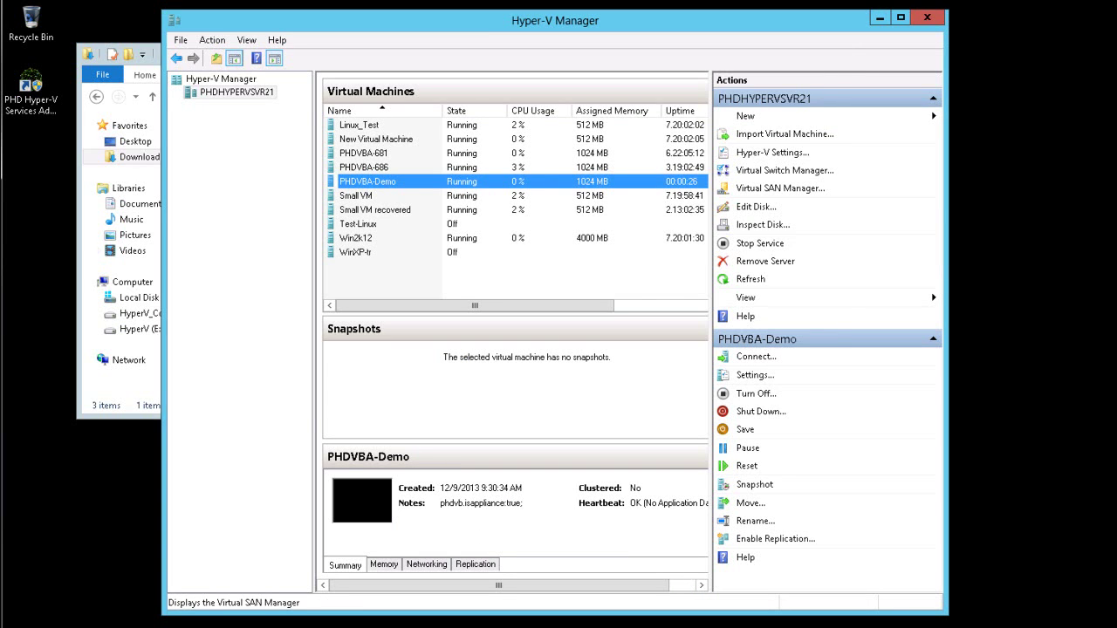
key("alt+Tab")
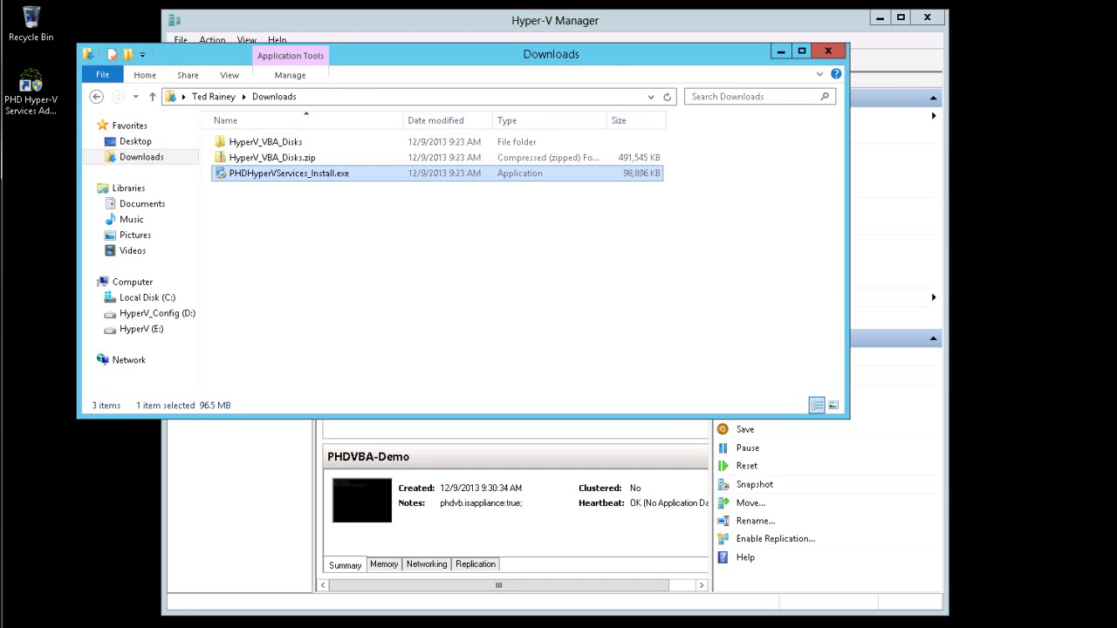
Step: Go to C:\Program Files\PHD Virtual\Hyper-V Services and bring up actions for Phd.HyperV.Service.exe.config
left_click(637, 97)
key("F4")
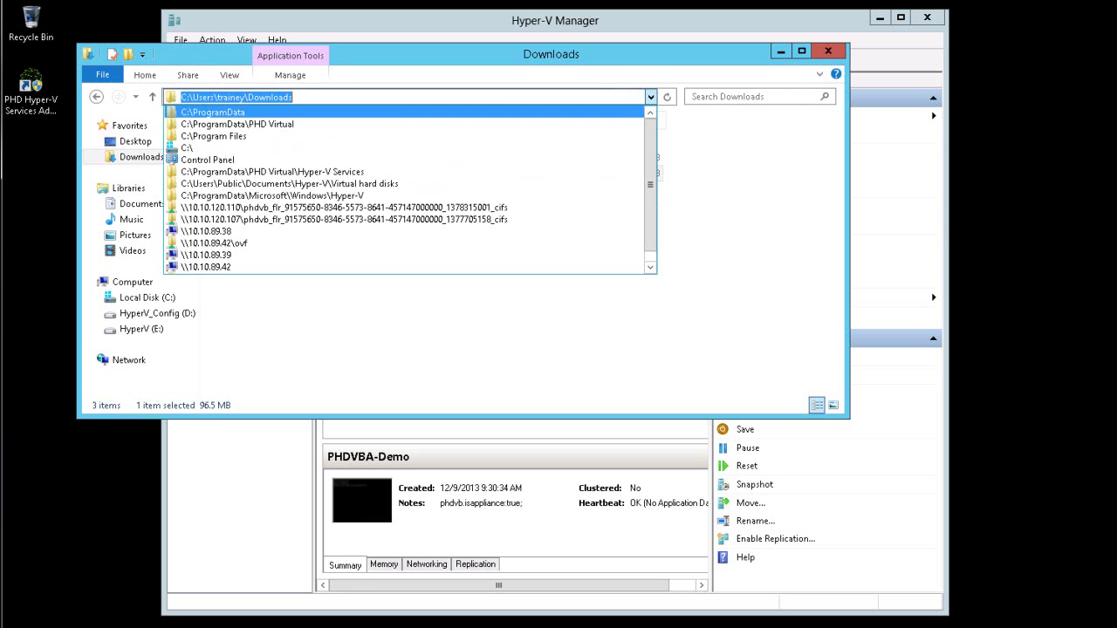
key("Down")
key("Down")
key("Return")
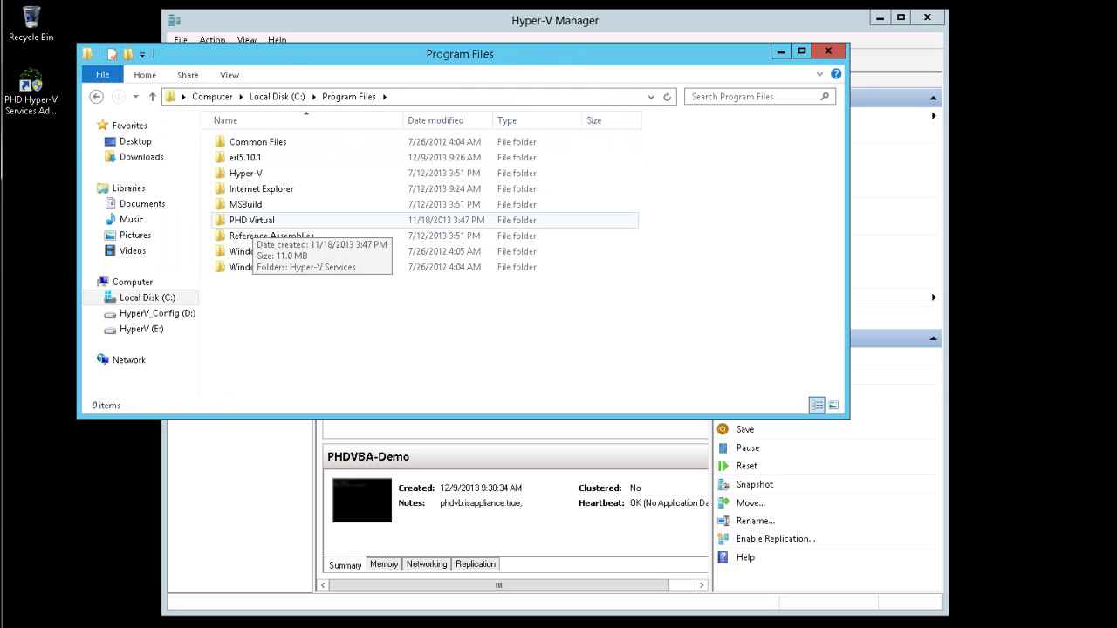
double_click(252, 222)
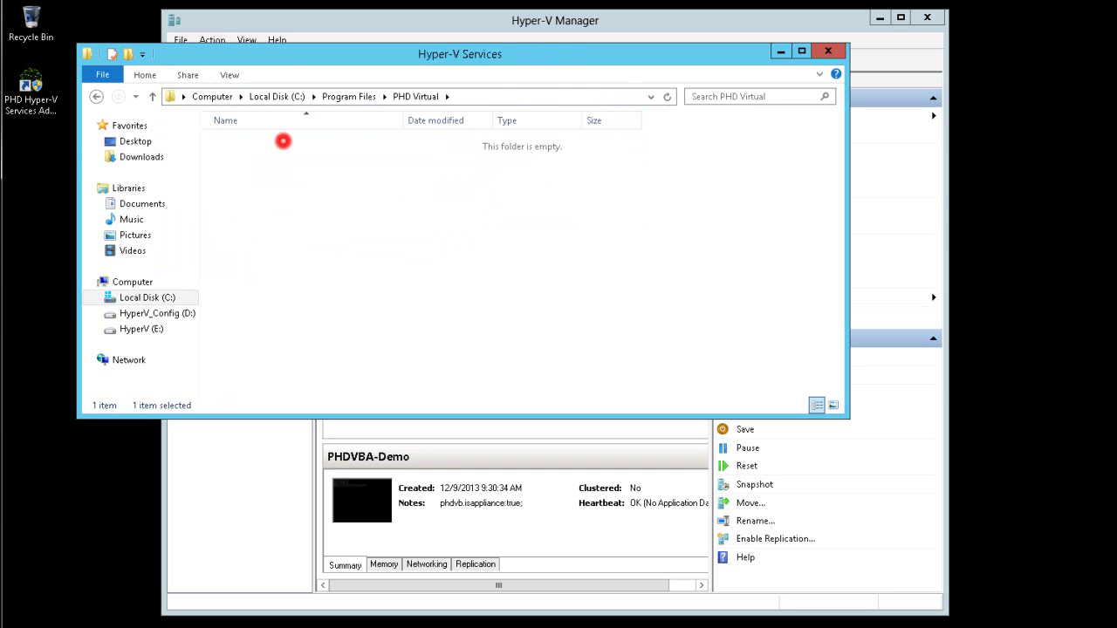
double_click(279, 141)
right_click(345, 283)
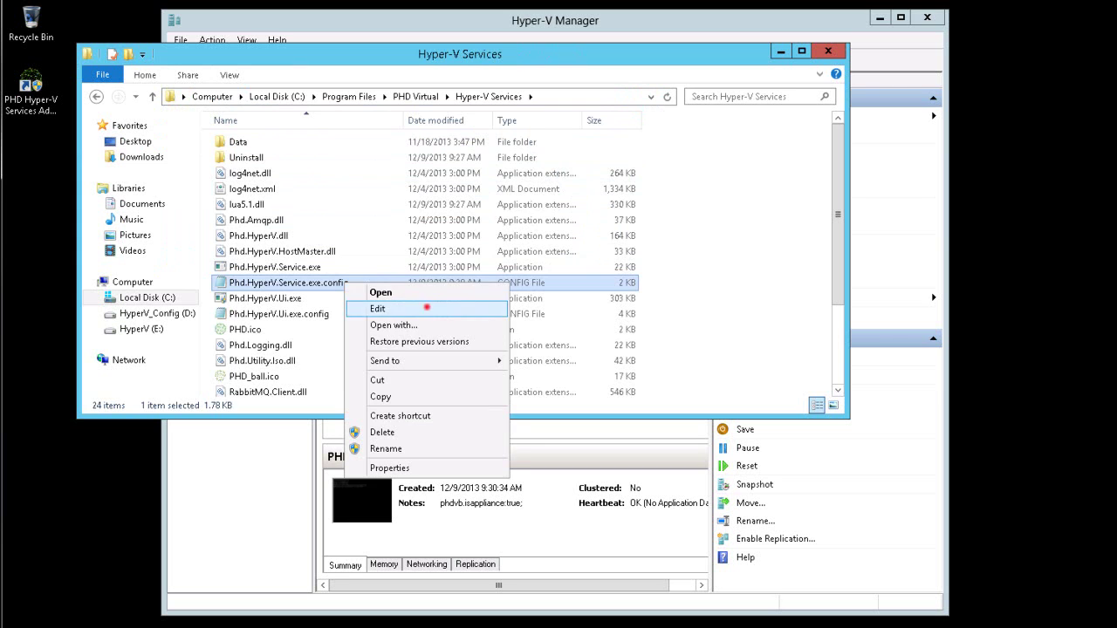
Step: Open Phd.HyperV.Service.exe.config in Notepad, highlight its Hosts block, and close it
left_click(426, 308)
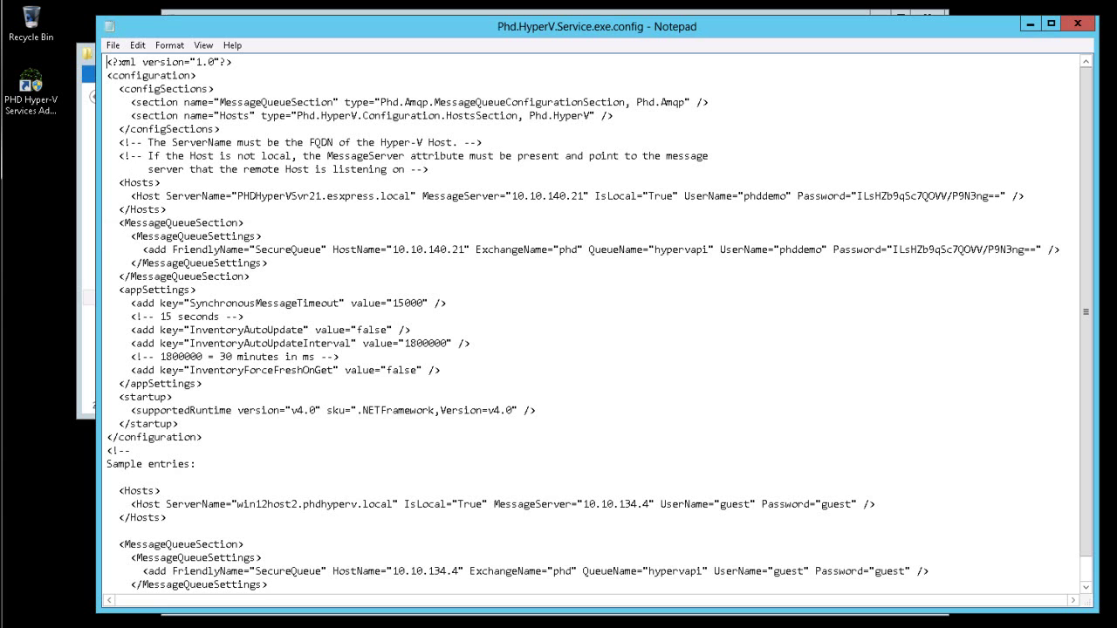
left_click_drag(118, 183, 166, 210)
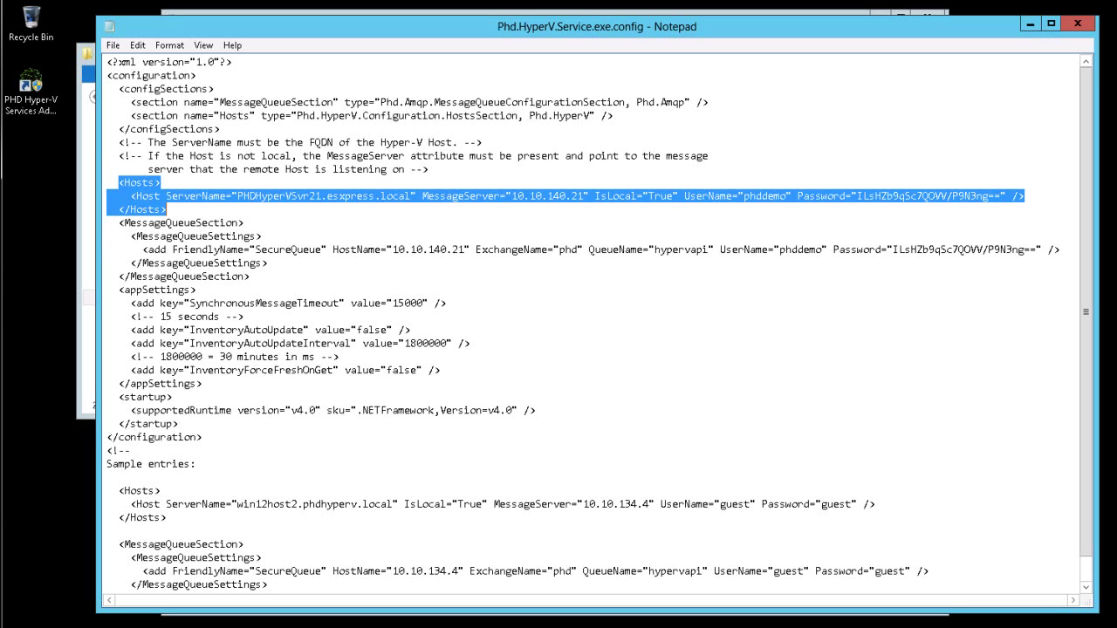
key("alt+F4")
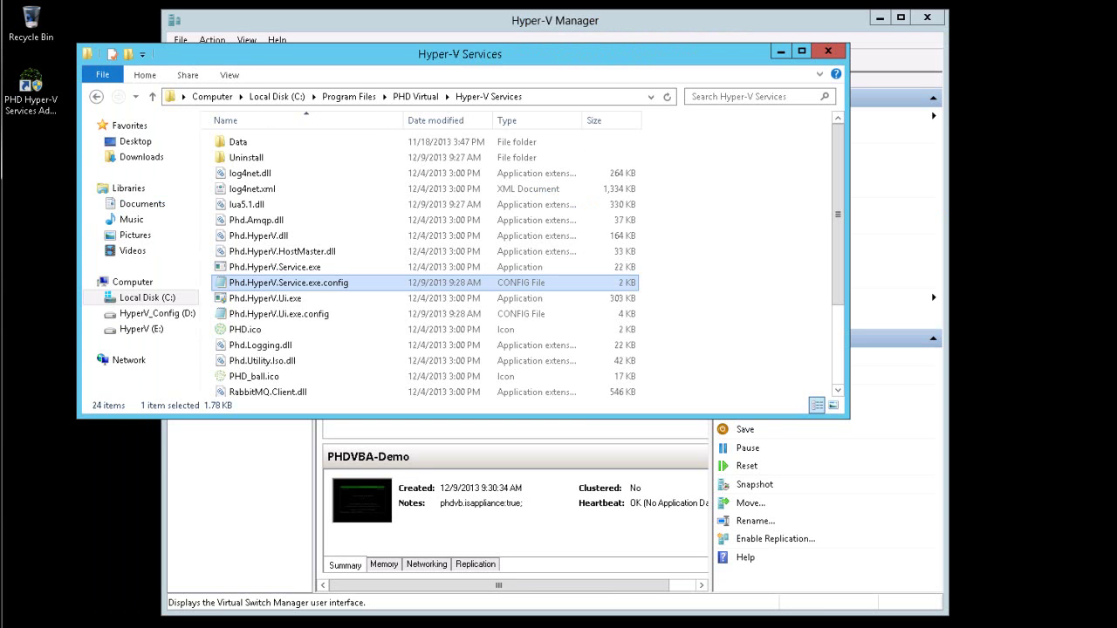
Step: Close the folder and rerun the PHD Hyper-V Services tool to restart the services
key("alt+F4")
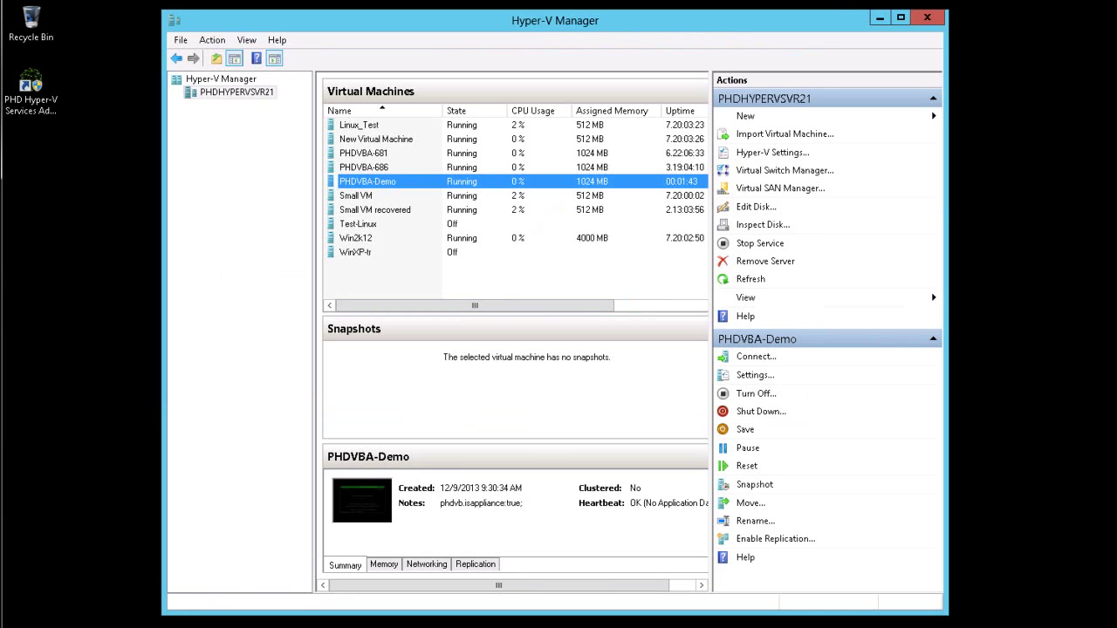
double_click(31, 87)
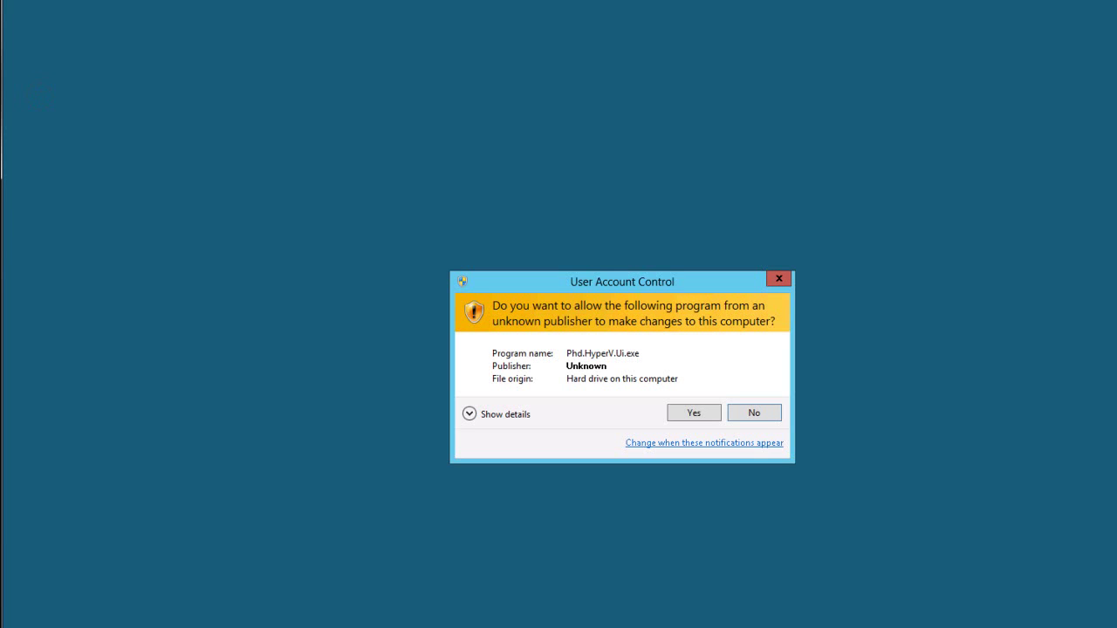
left_click(694, 413)
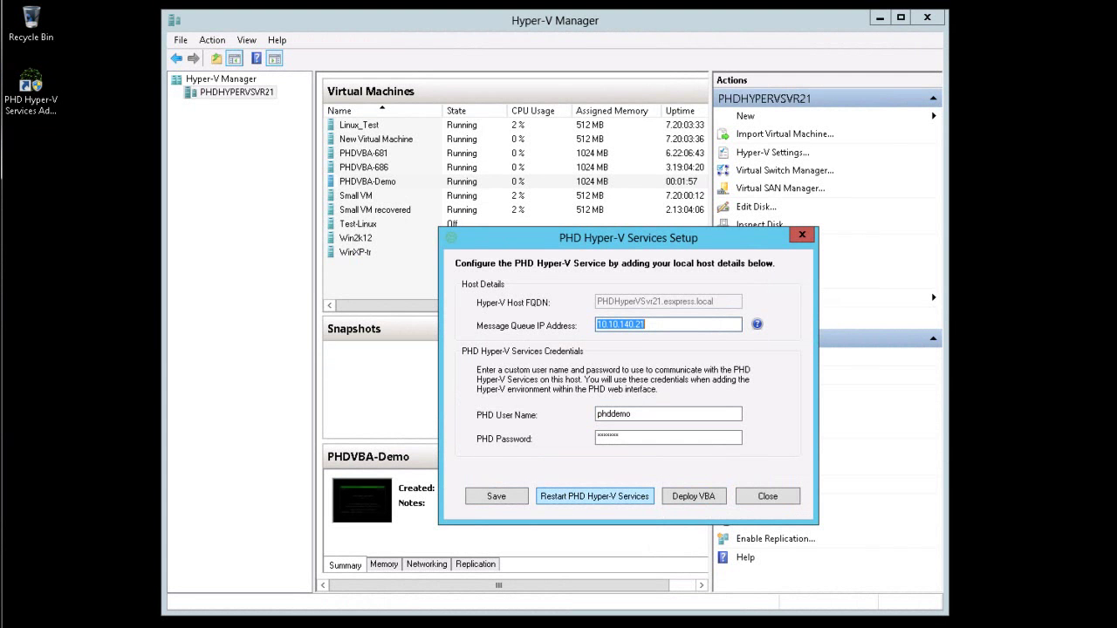
left_click(767, 496)
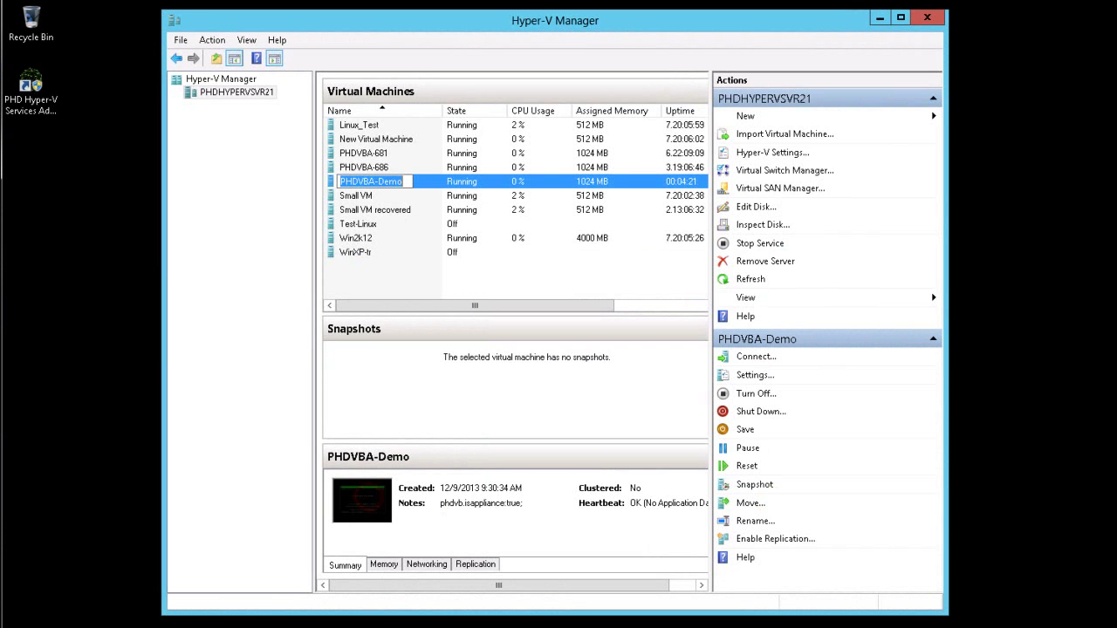
Step: Open the PHDVBA-Demo console to read its IP address, 10.10.120.147
double_click(363, 490)
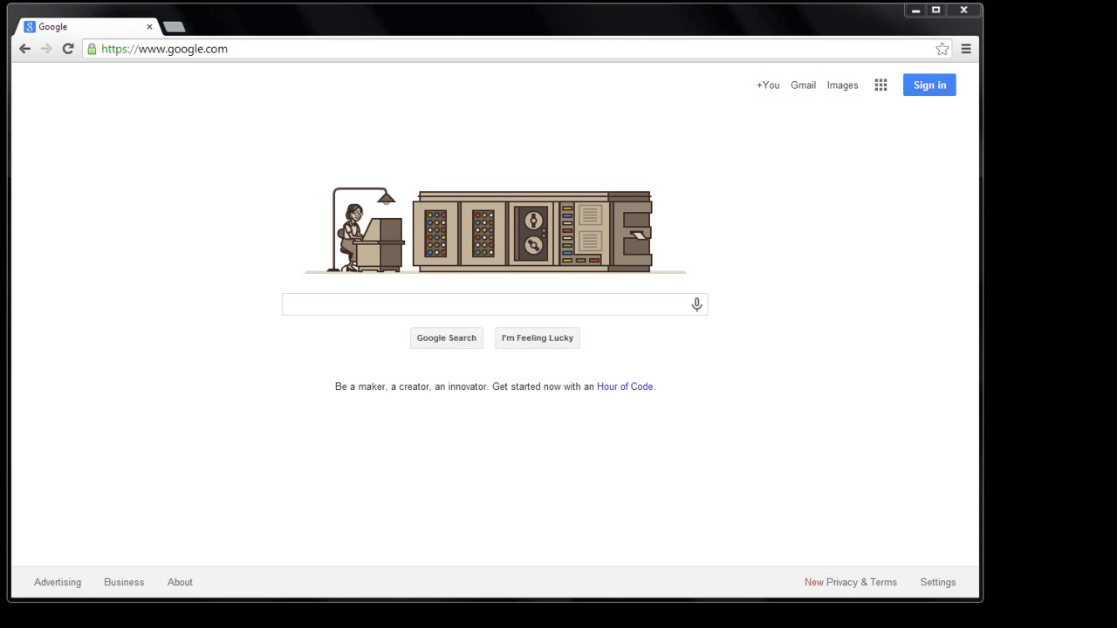
Step: Load the appliance at 10.10.120.147 and begin Quick Setup to reach Account Details
left_click(291, 50)
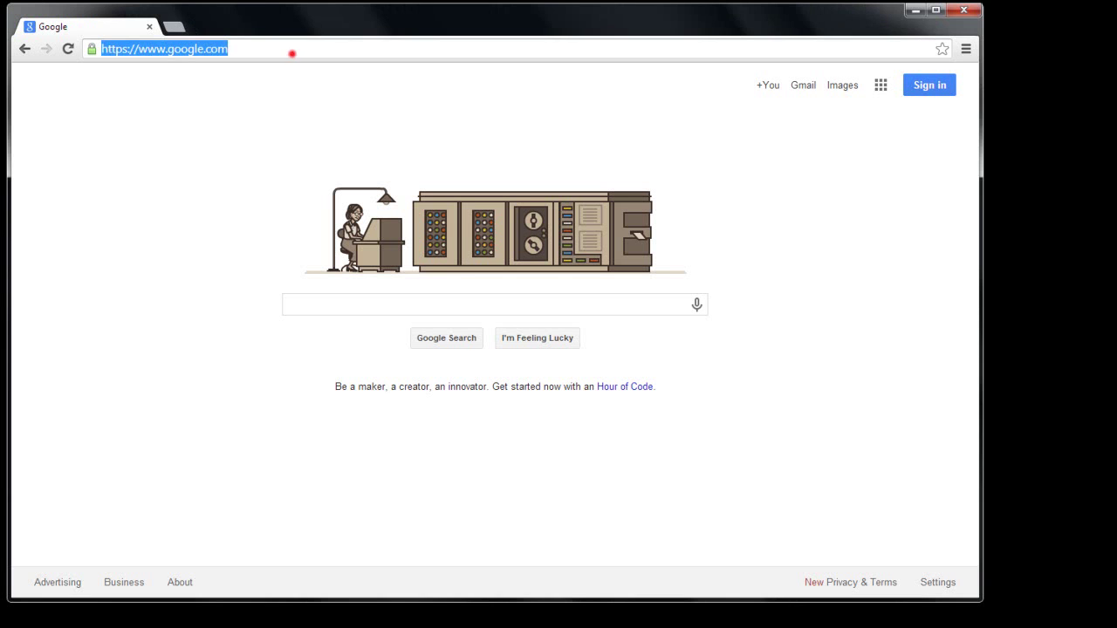
type("10.1012")
key("BackSpace")
key("BackSpace")
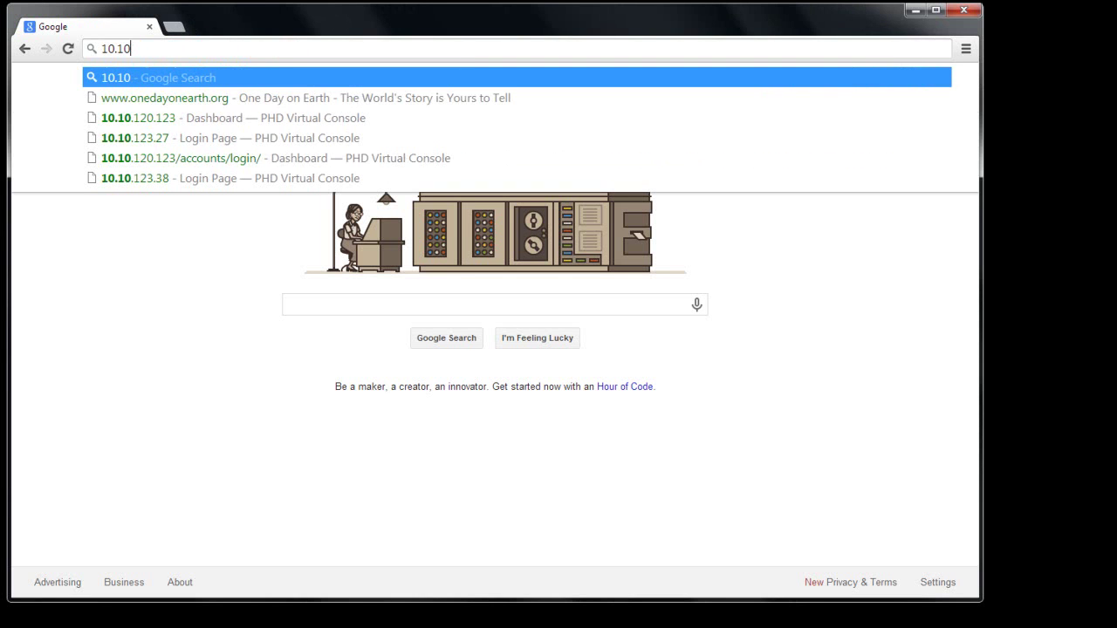
type(".120")
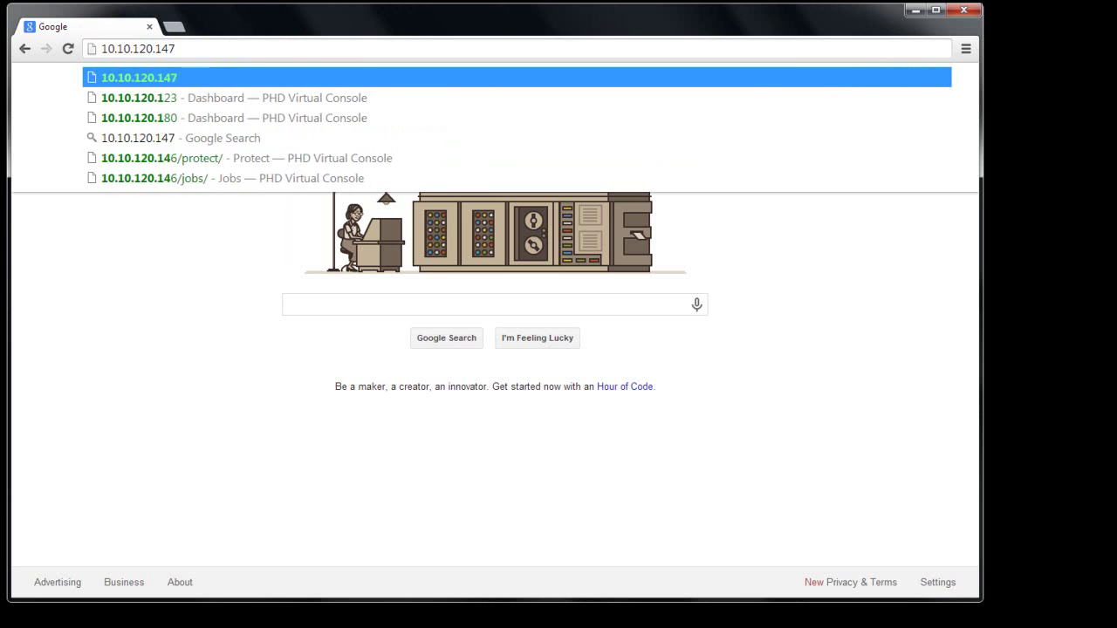
type(".147")
key("Return")
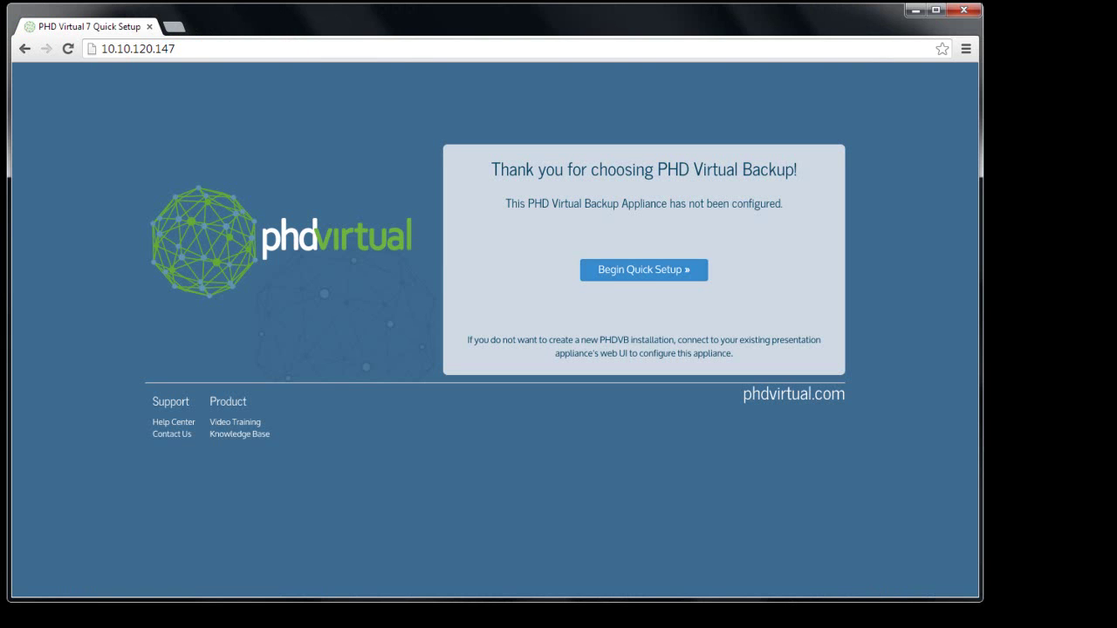
left_click(654, 270)
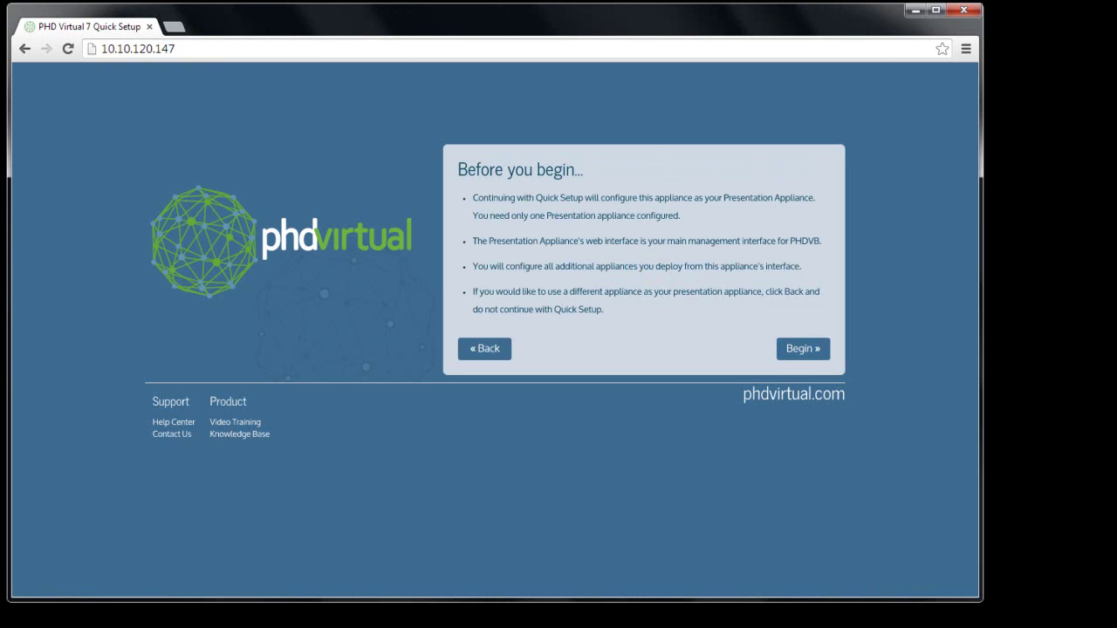
left_click(803, 348)
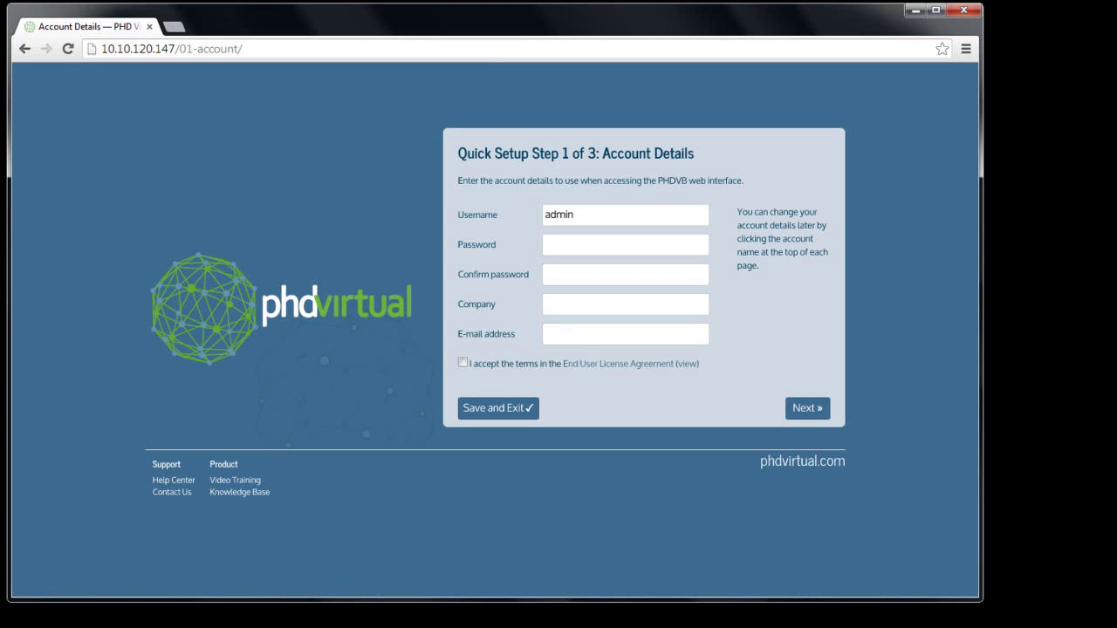
Step: Enter and confirm the account password, company 'phd' and e-mail address, accept the EULA, and continue
left_click(559, 242)
type("••••••••")
key("Tab")
type("••••••••")
key("Tab")
type("phd")
key("Tab")
type("p")
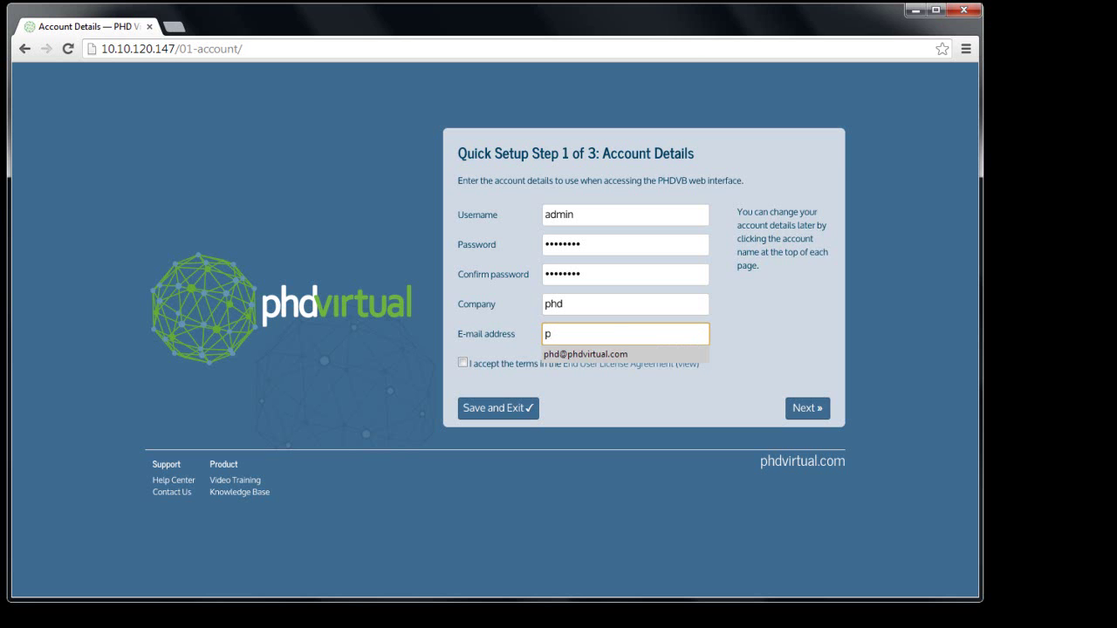
left_click(583, 356)
left_click(463, 363)
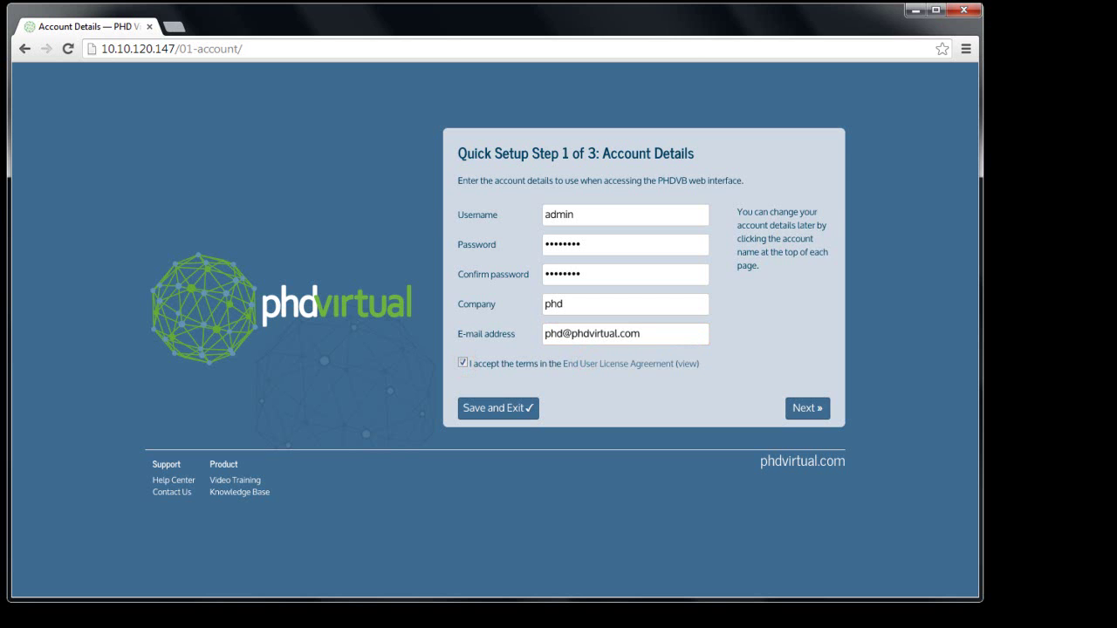
key("Return")
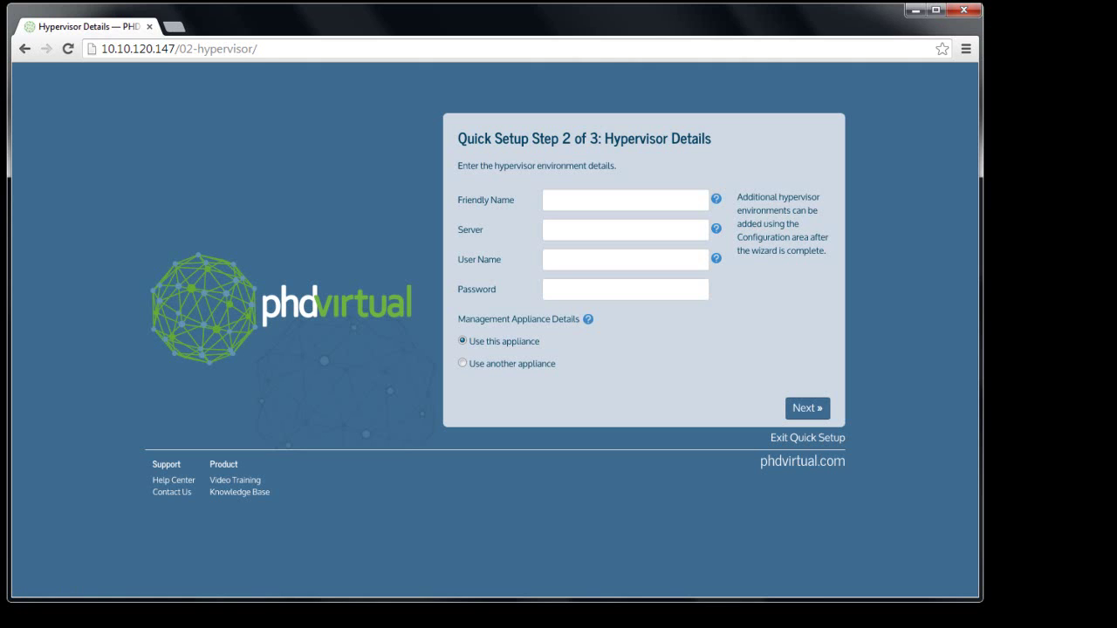
Step: Add hypervisor 'My Hyper-V Environment' at phdhypervsvr21.esxpress.local with its user name and password
left_click(573, 200)
type("My H")
type("yper-V En")
type("vironmnet")
key("BackSpace")
key("BackSpace")
key("BackSpace")
type("ent")
key("Tab")
type("phdhypervsvr21.esxpress.")
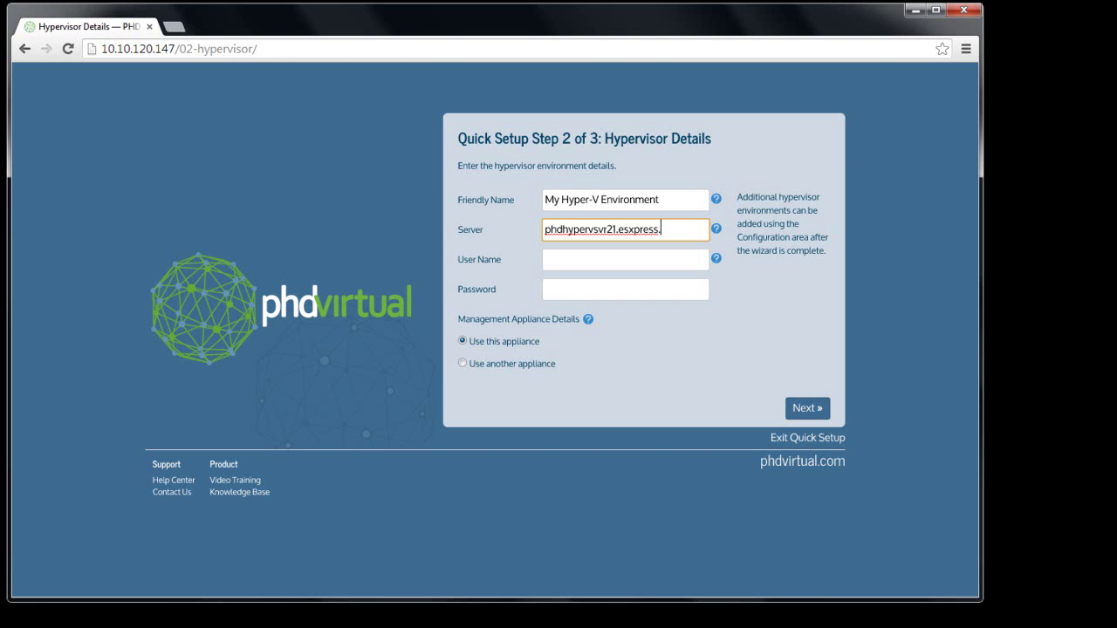
type("local")
key("Tab")
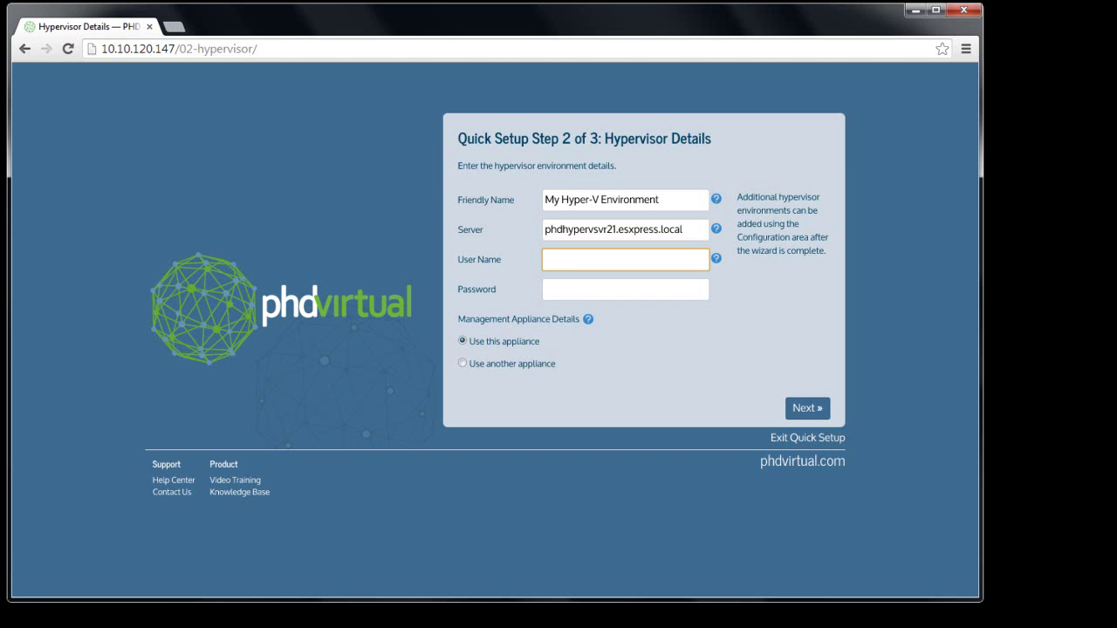
type("phddemo")
key("Tab")
type("•••••••")
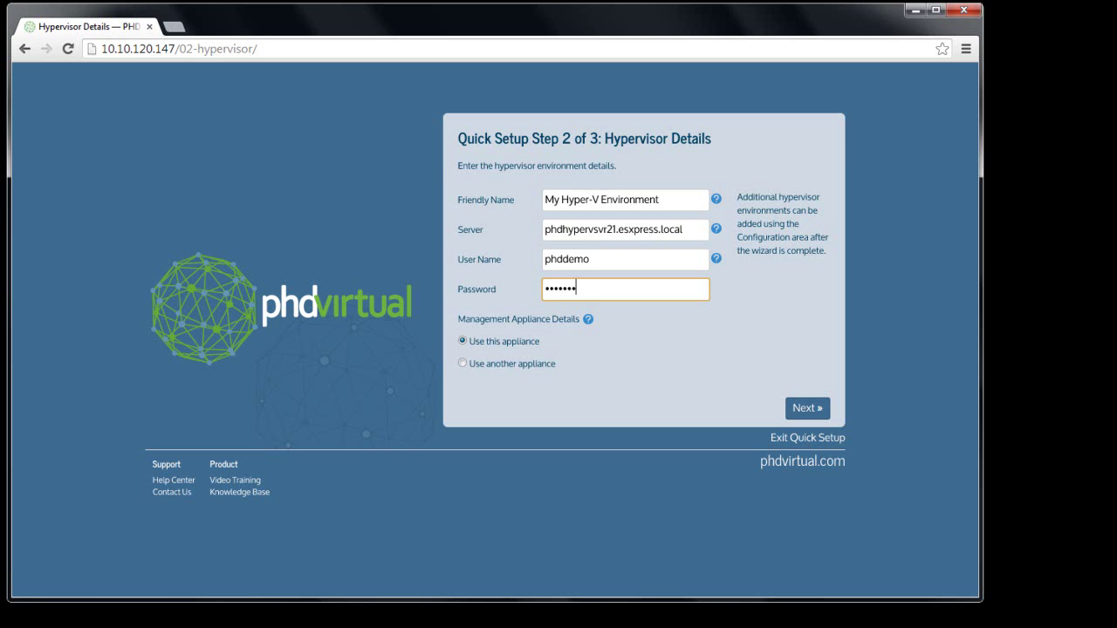
key("Return")
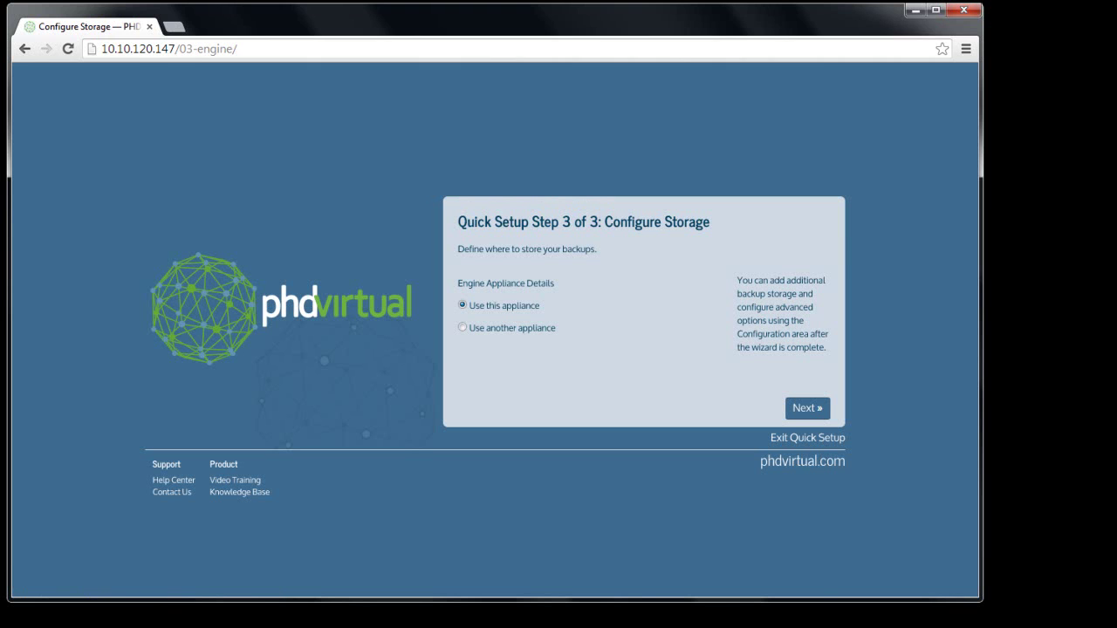
Step: Keep this appliance as backup engine and create 'Attached Storage 1' on the 25.0 GB /dev/sdc disk
key("Return")
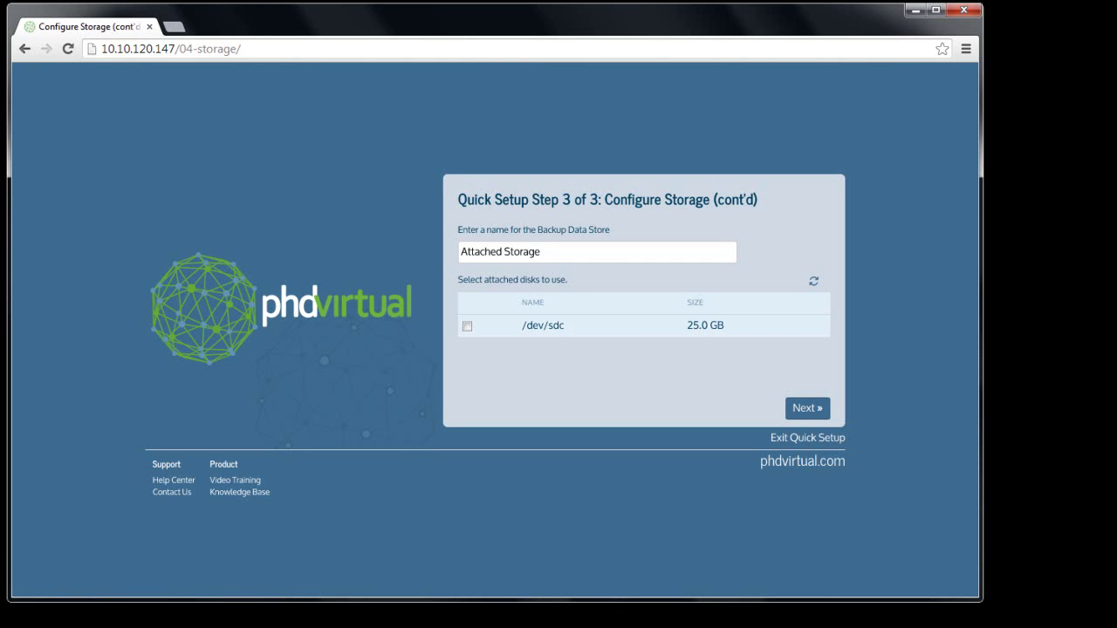
left_click(598, 254)
type("1")
left_click(467, 325)
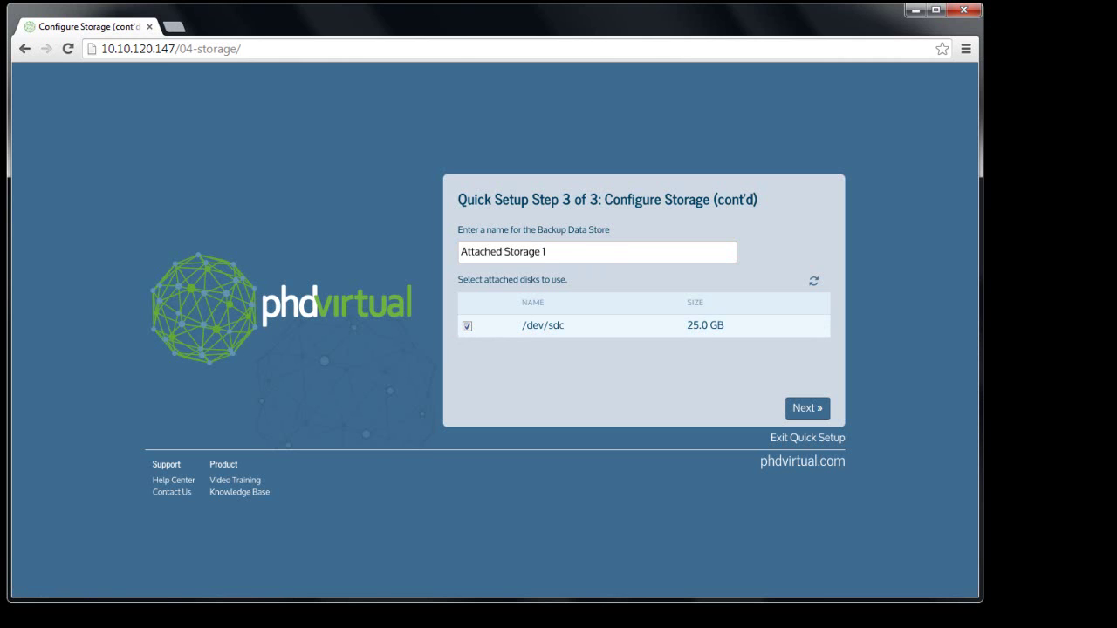
left_click(807, 408)
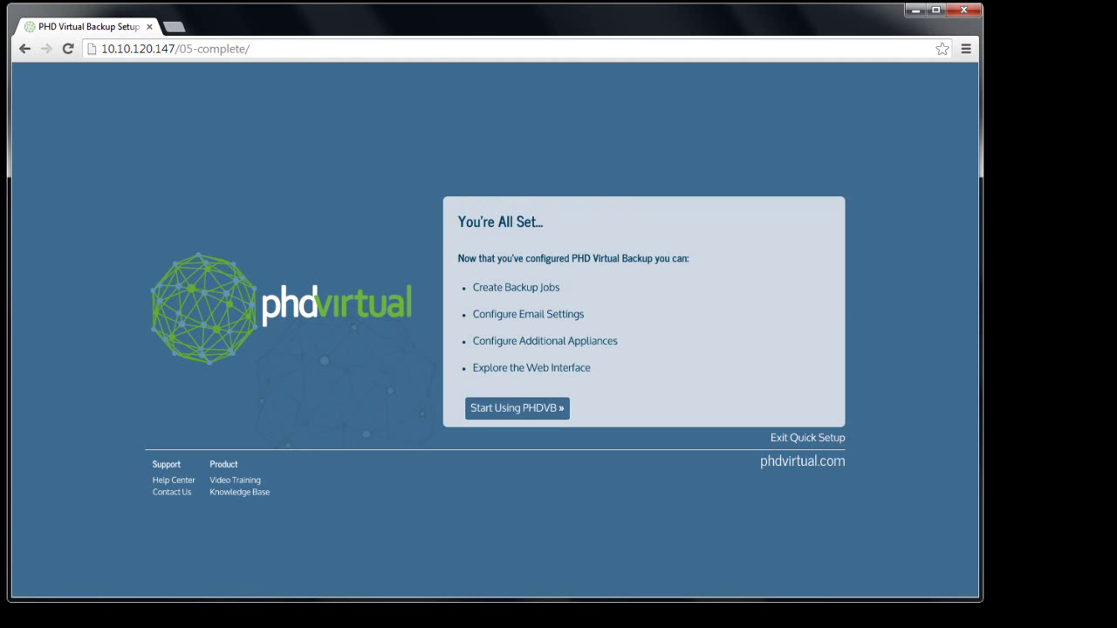
Step: Finish Quick Setup and log in as admin with the account password
left_click(551, 409)
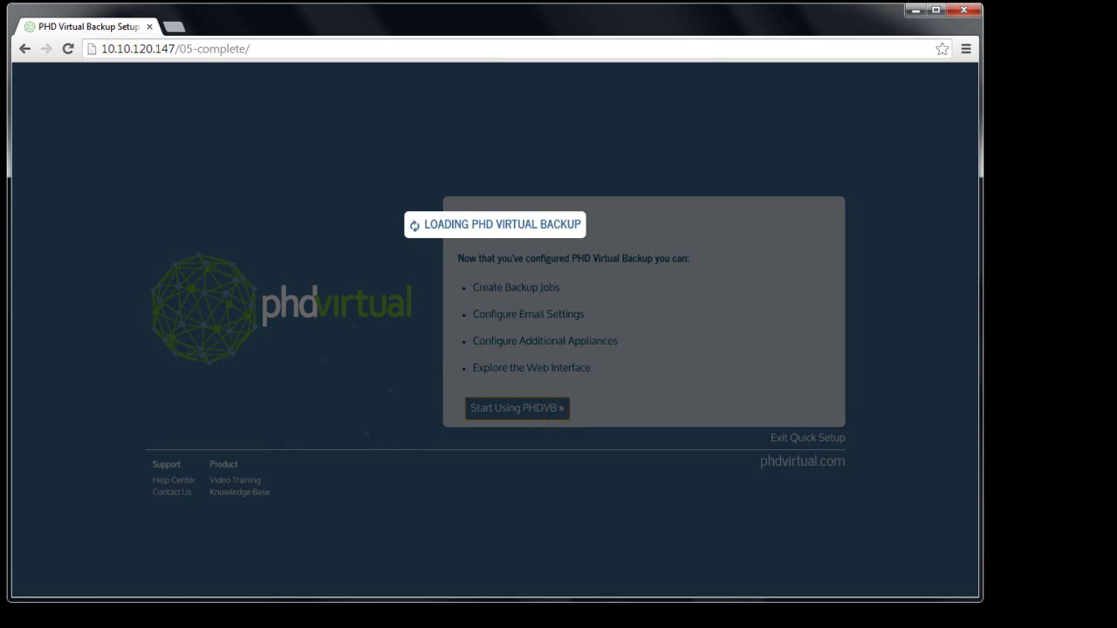
type("admin")
key("Tab")
type("password")
key("Return")
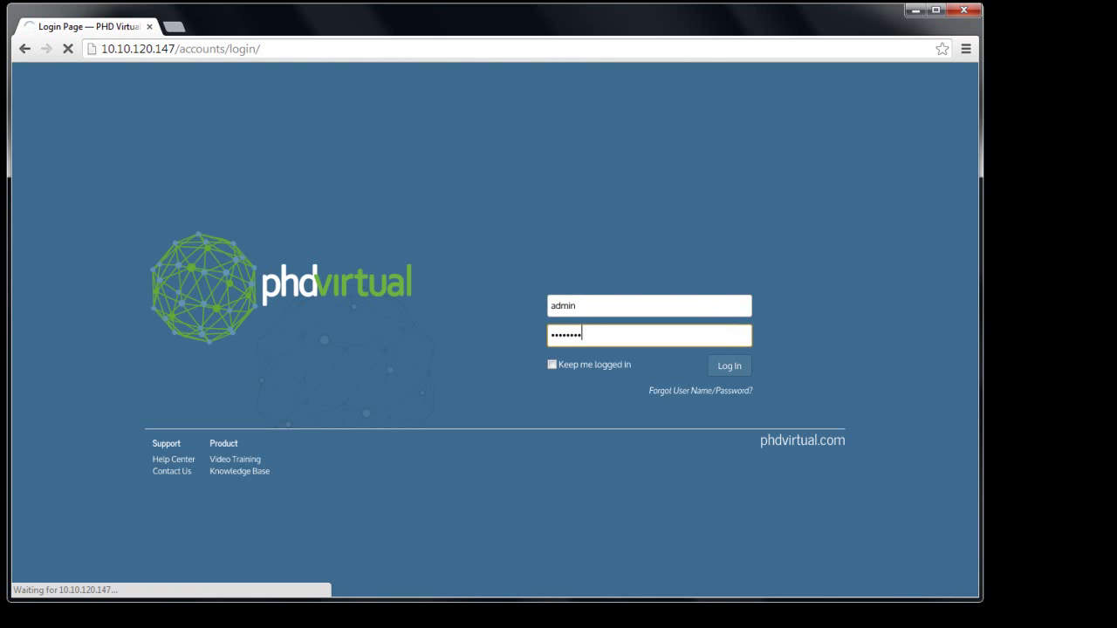